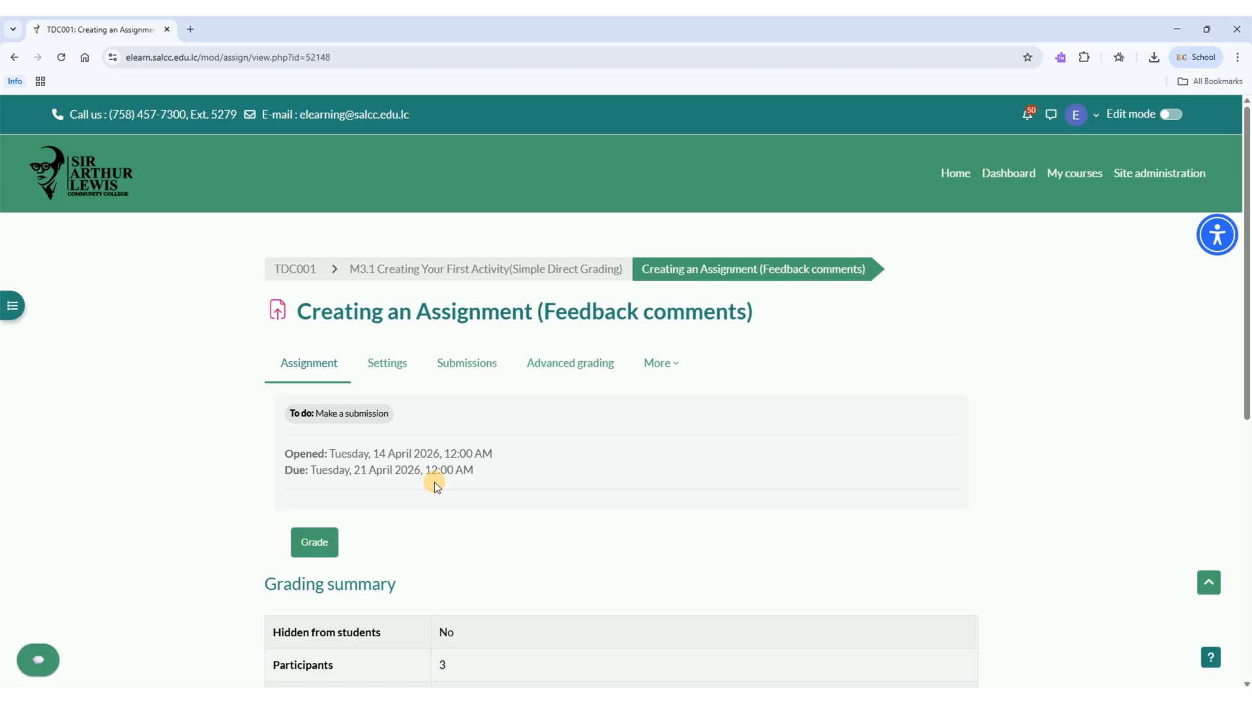
Review the assignment's grading summary, then open the grading window and look over its submission, grade and feedback comments sections
scroll(435, 483, "down", 3)
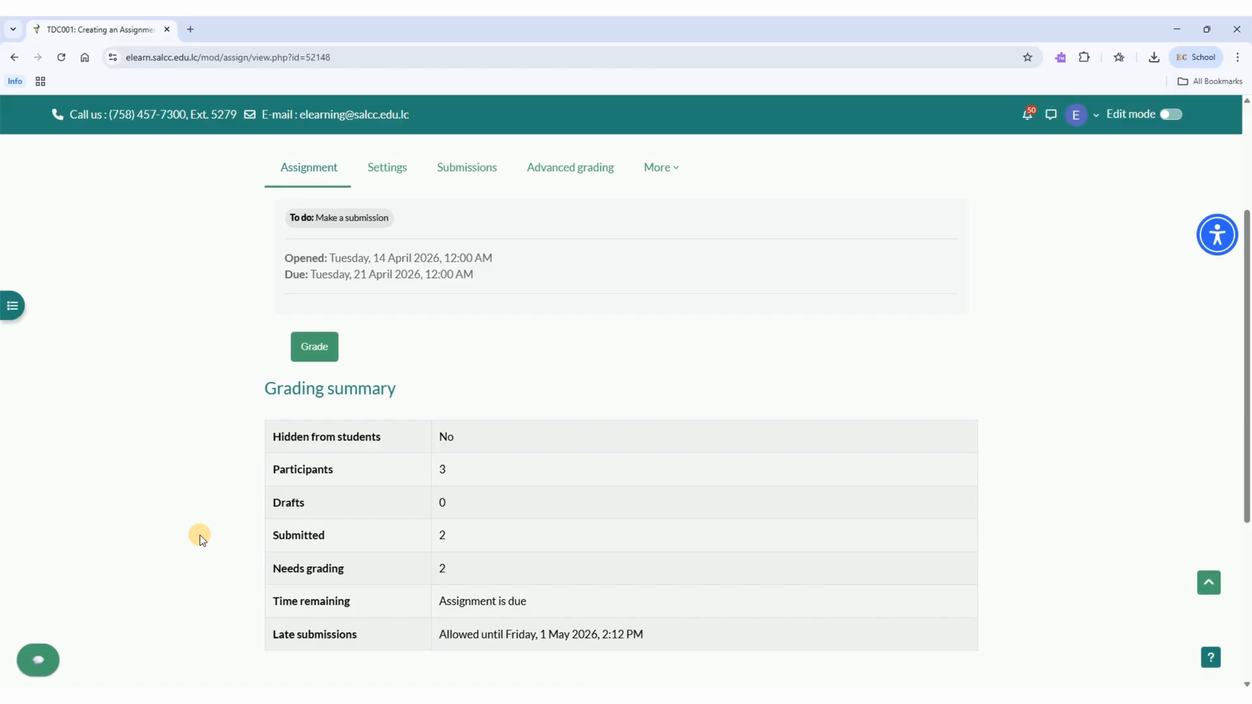
scroll(200, 535, "up", 3)
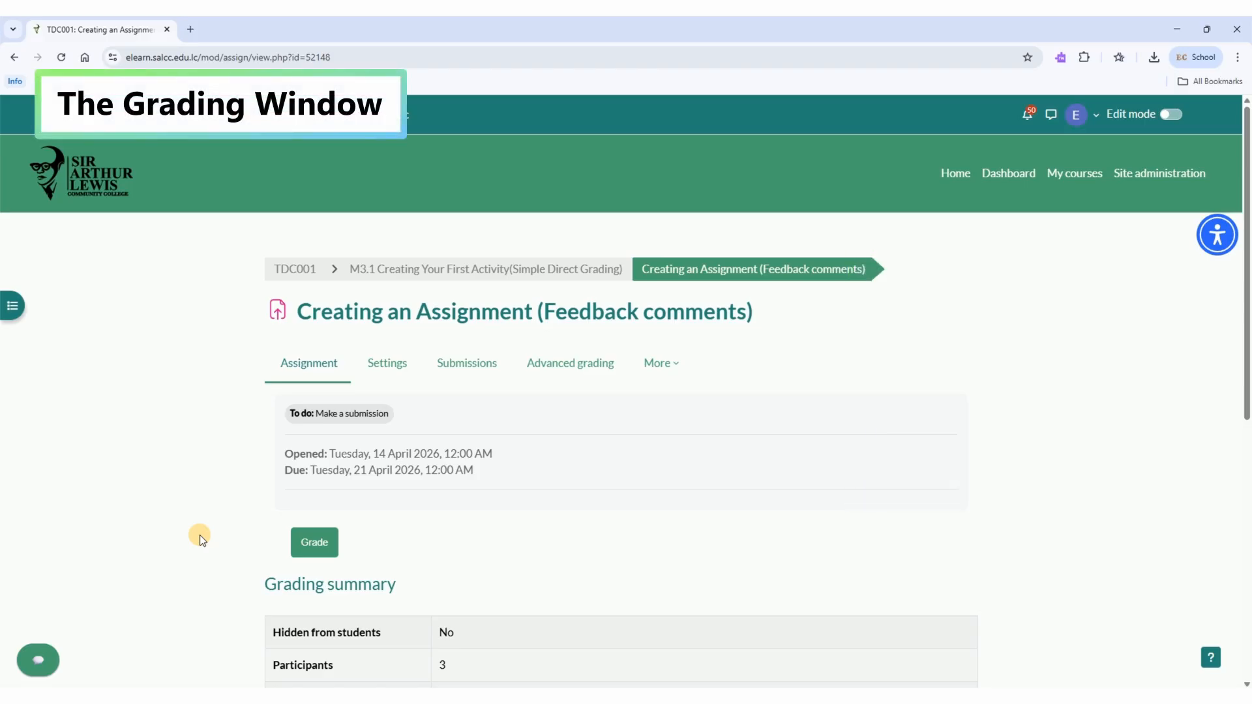
left_click(316, 540)
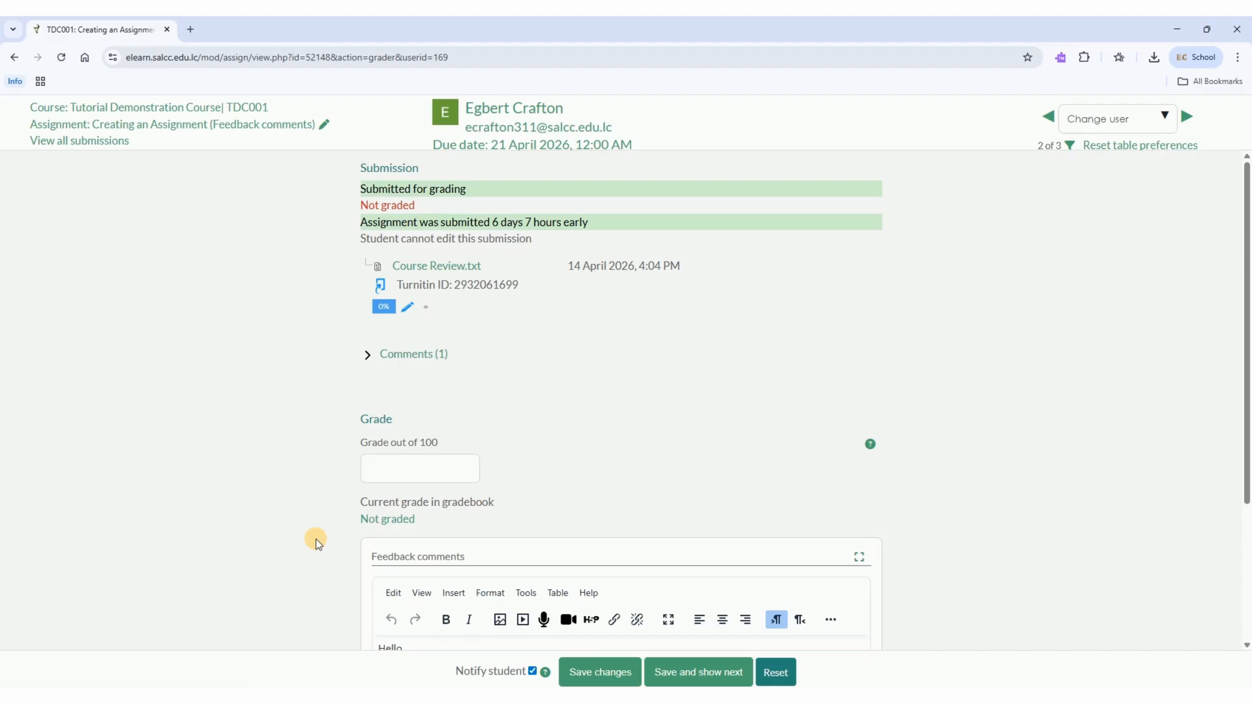
scroll(316, 539, "down", 3)
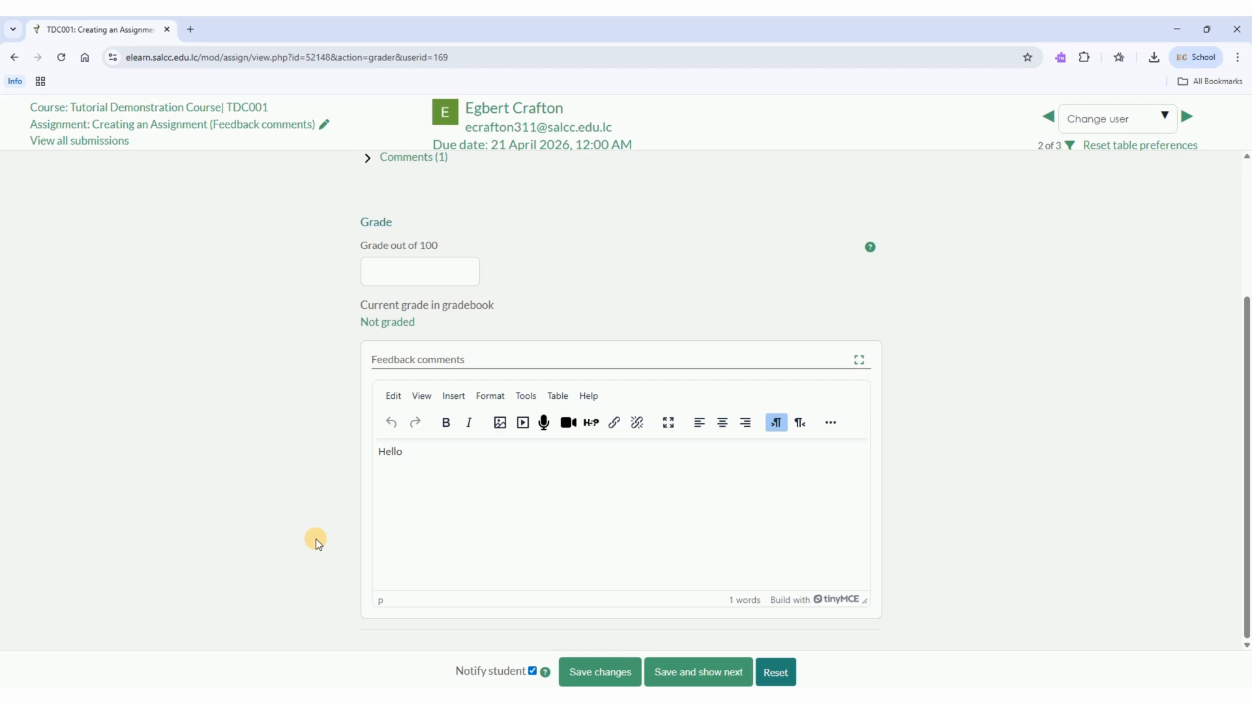
scroll(315, 539, "up", 3)
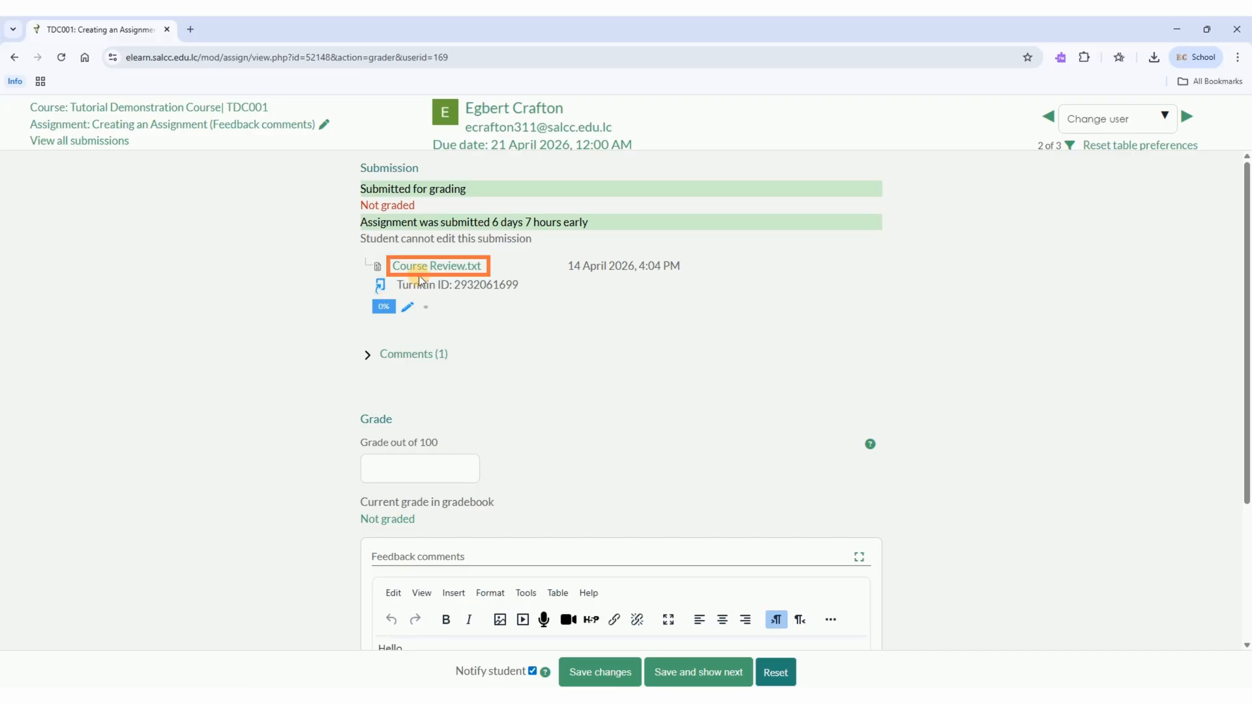
Download the student's submitted file Course Review.txt to the Downloads folder and open it from the recent downloads
left_click(436, 267)
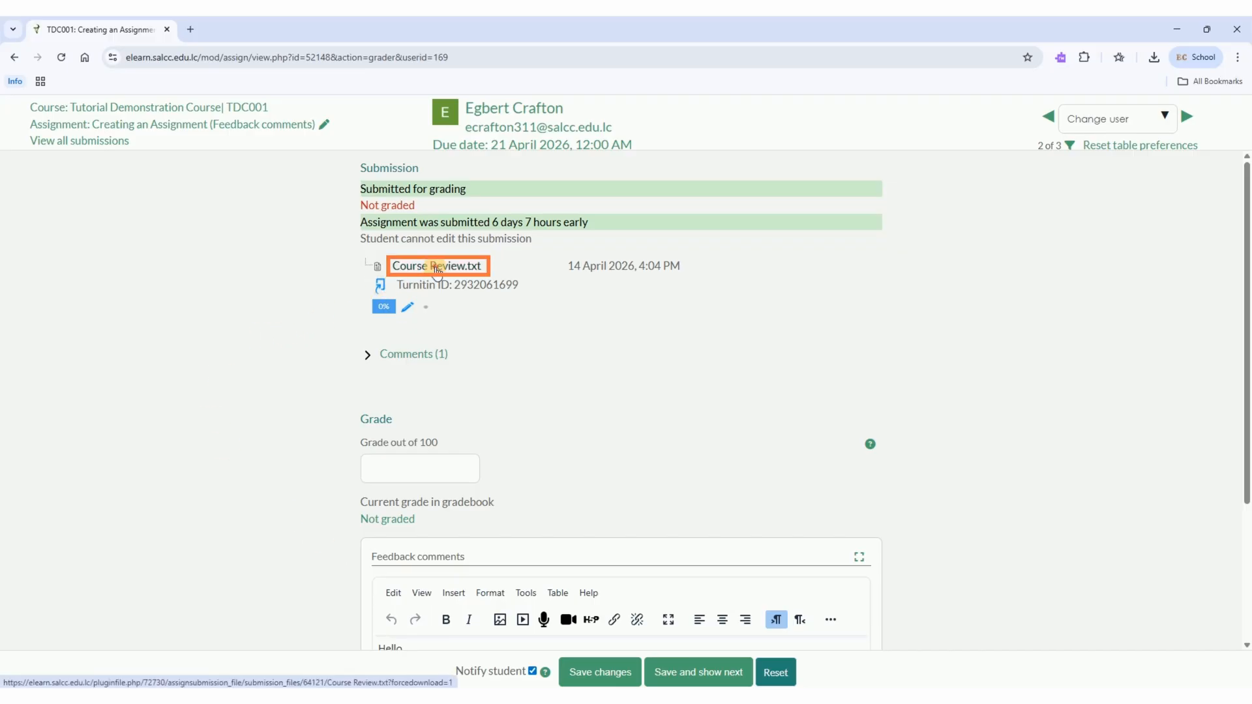
left_click(61, 165)
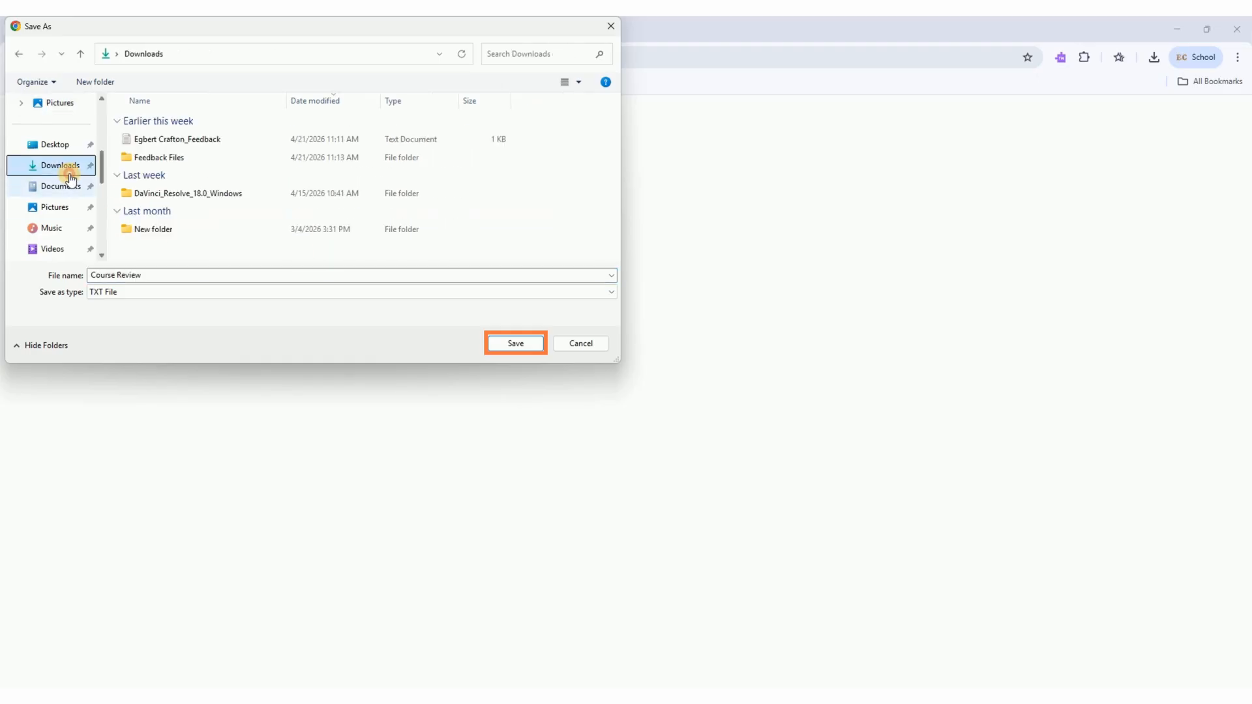
left_click(504, 342)
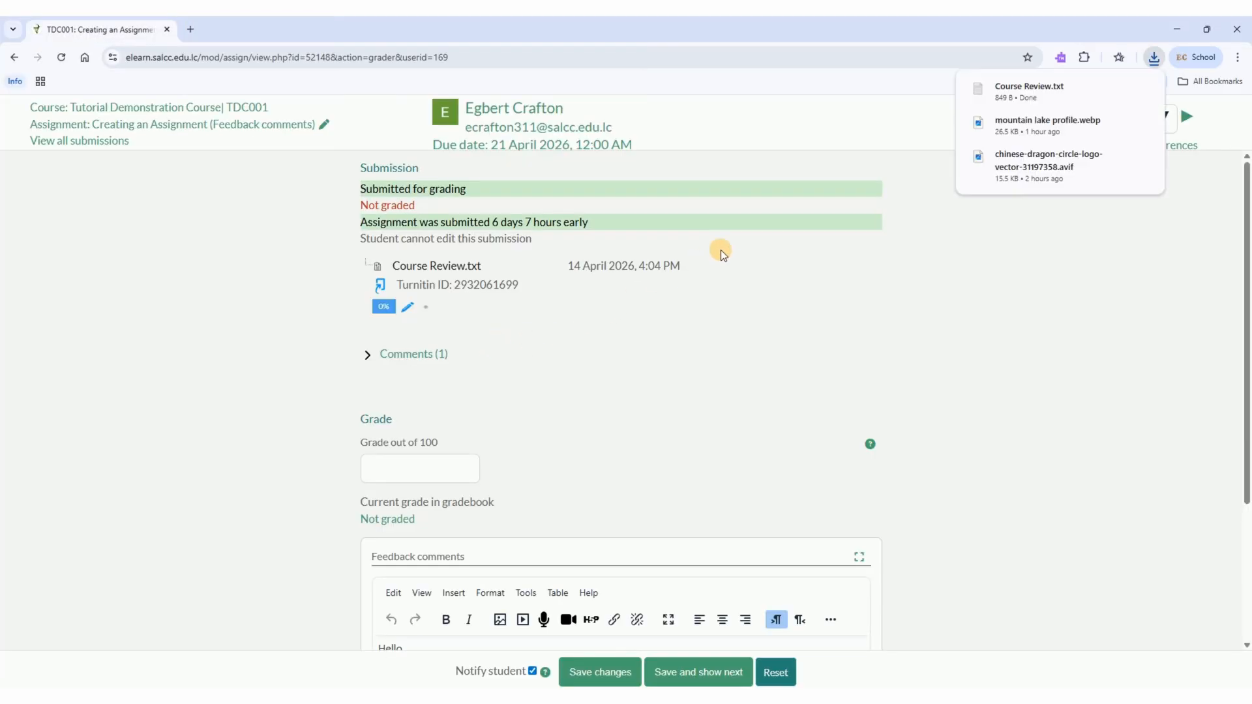
left_click(1154, 58)
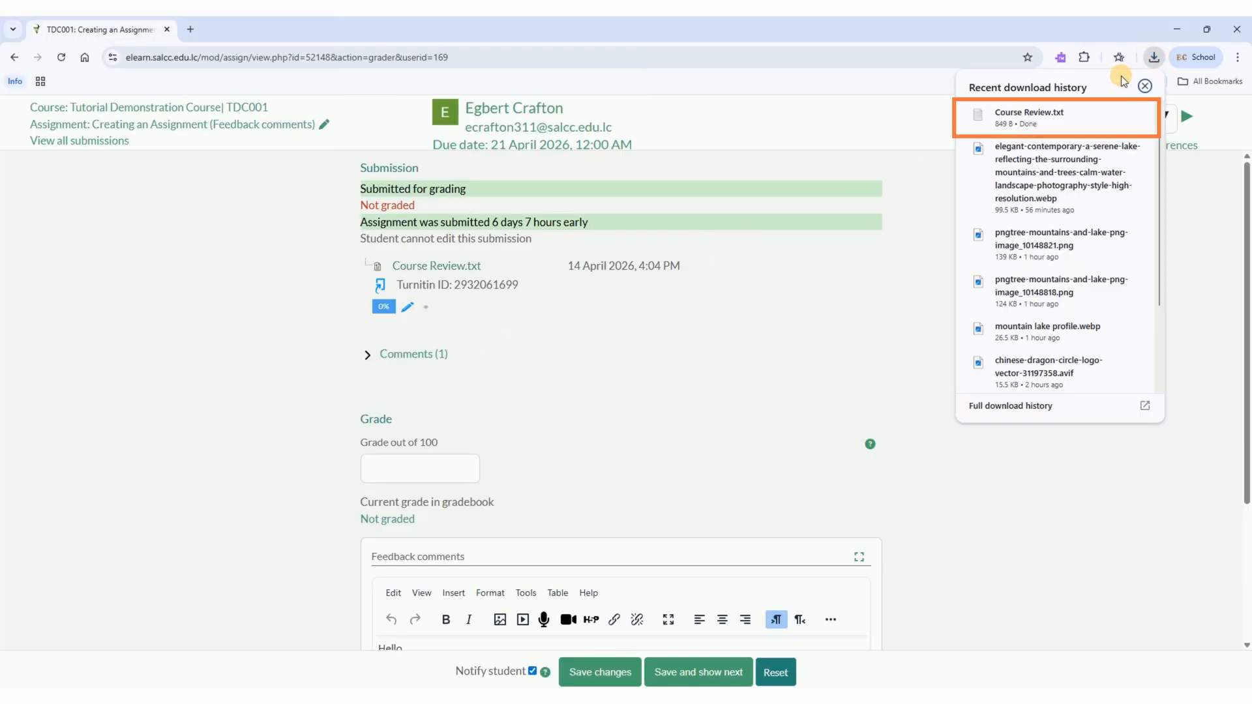
left_click(1055, 113)
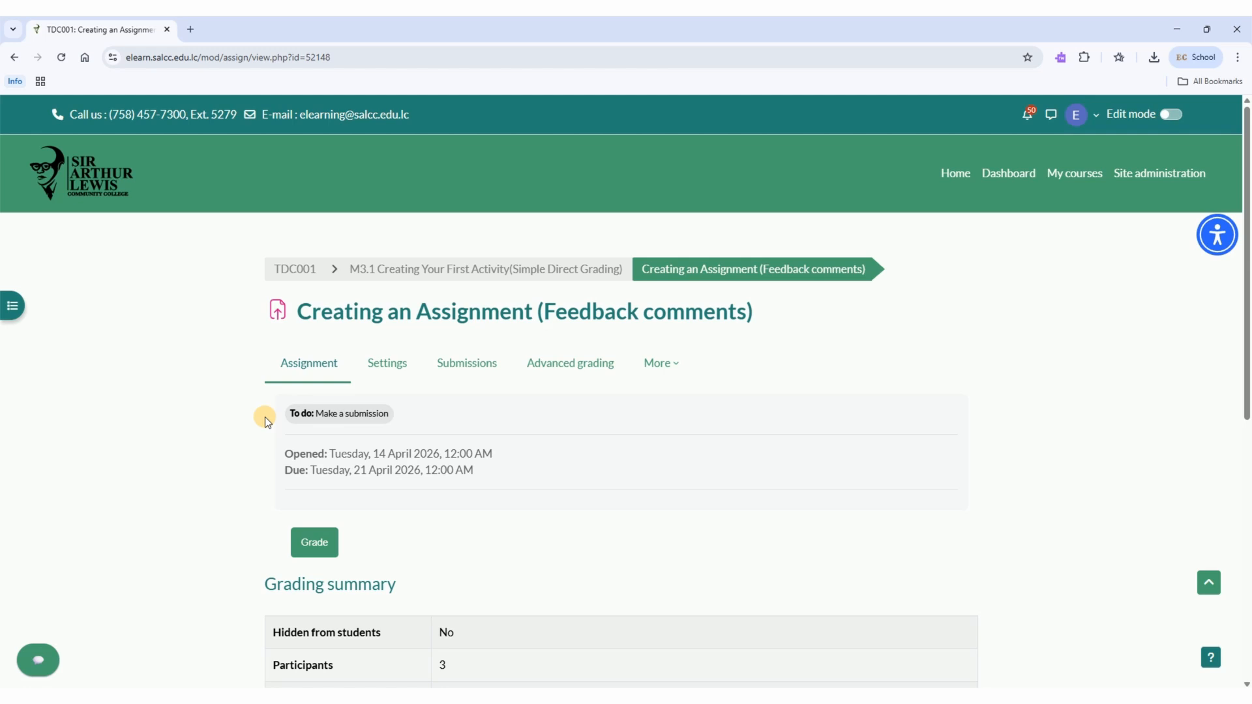
Download all submissions of the assignment as a ZIP archive to the Downloads folder
left_click(472, 366)
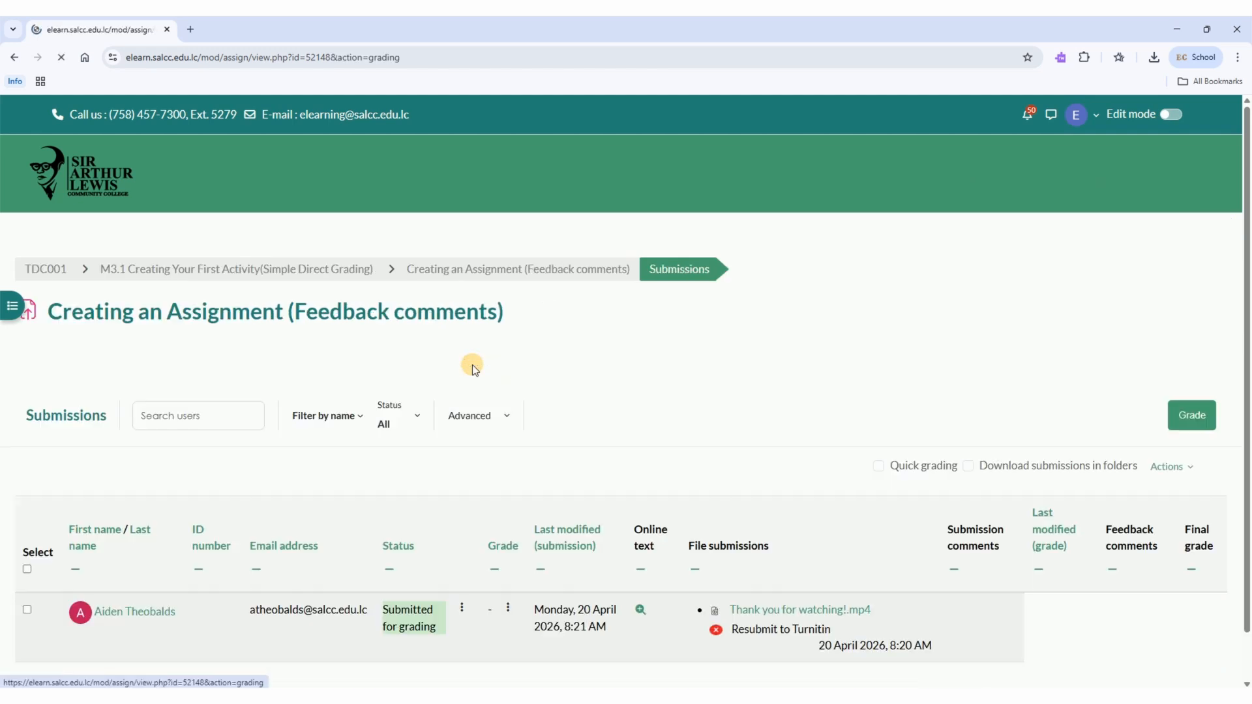
left_click(1172, 467)
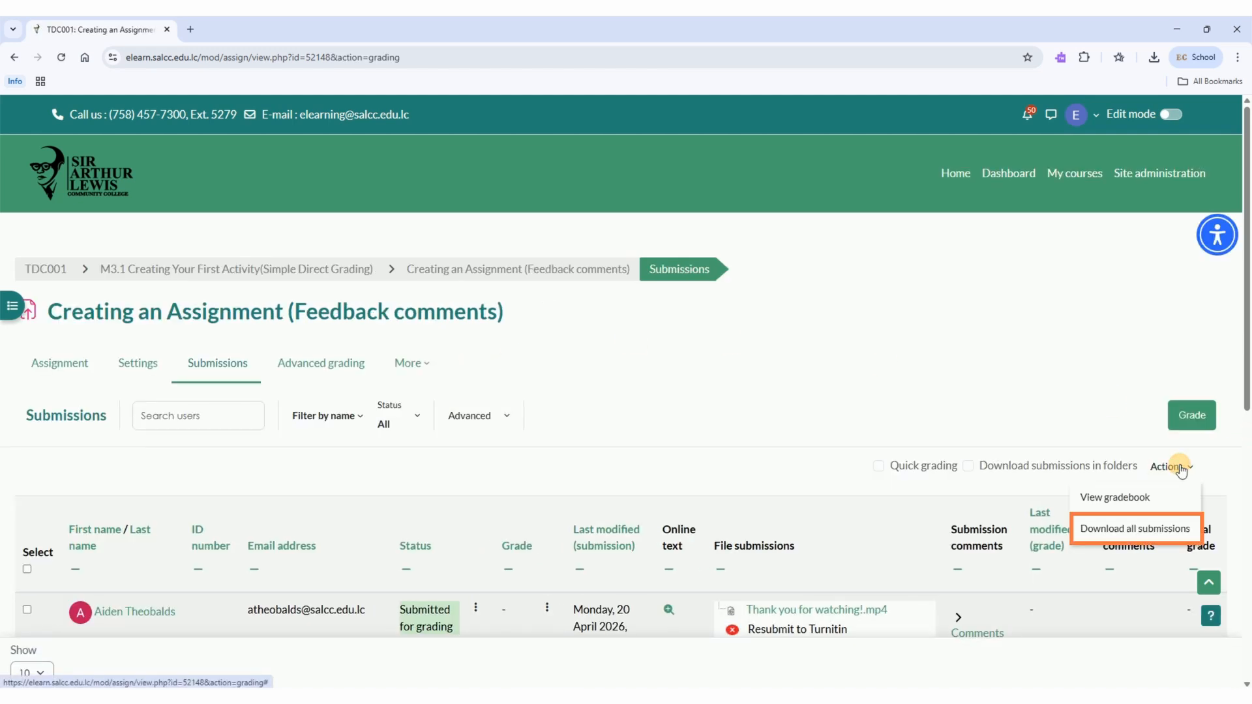
left_click(1155, 527)
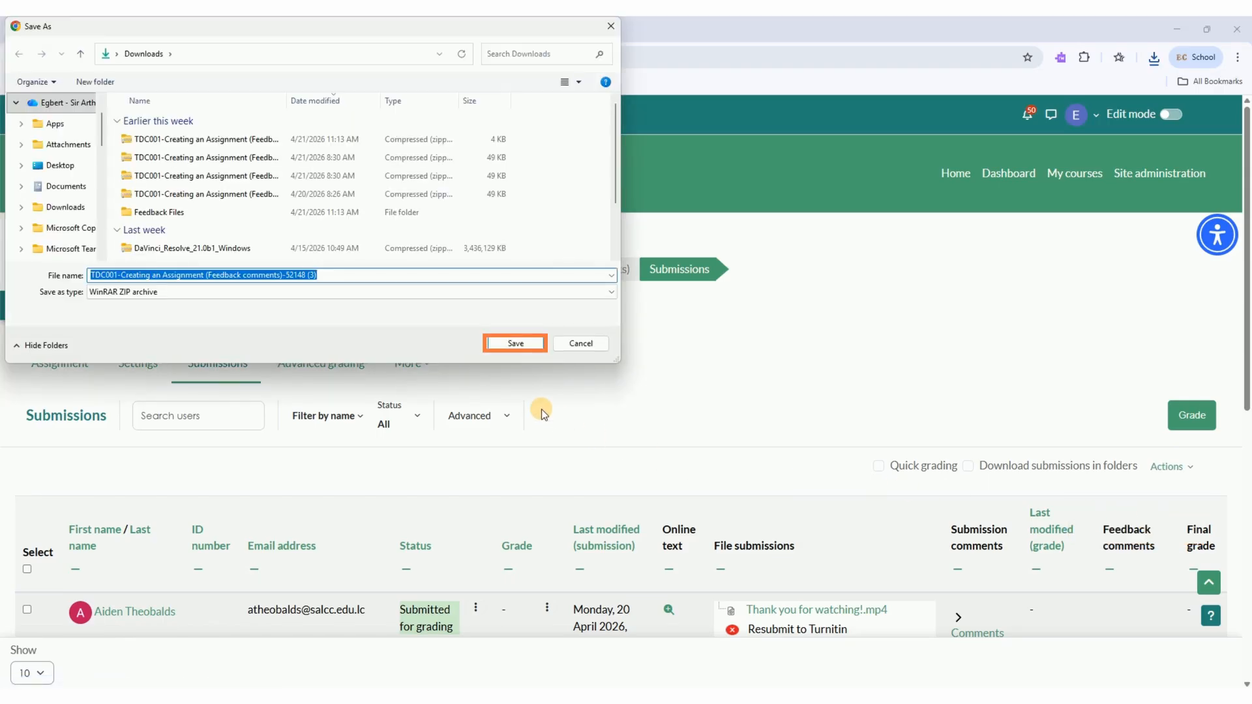
left_click(530, 344)
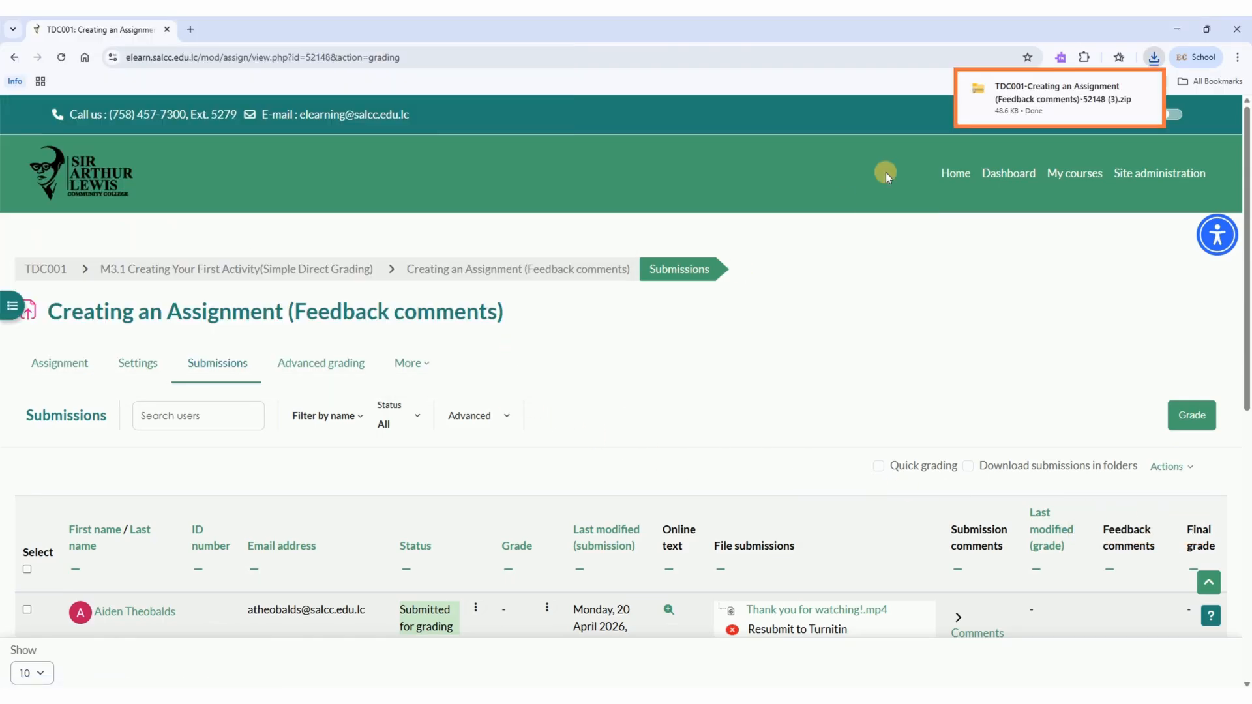
Open the downloaded ZIP archive, widen the name column to read the full submission file names, and close the window
left_click(1004, 95)
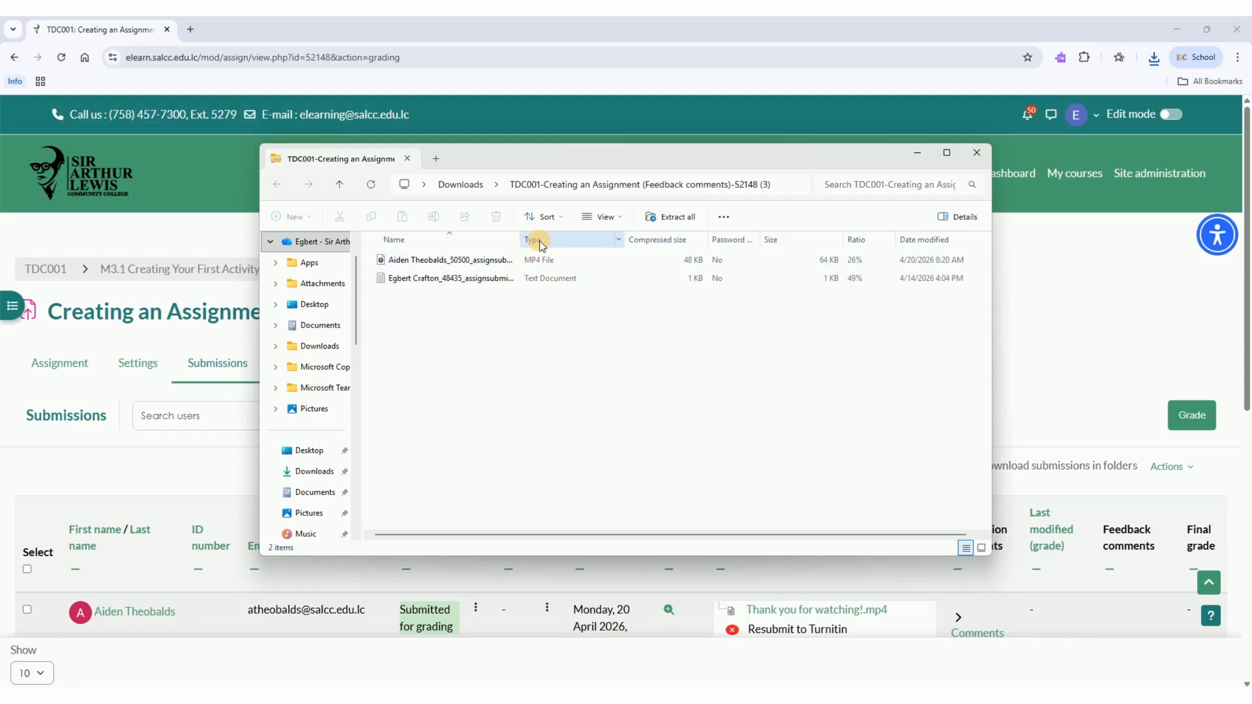
left_click_drag(520, 239, 663, 240)
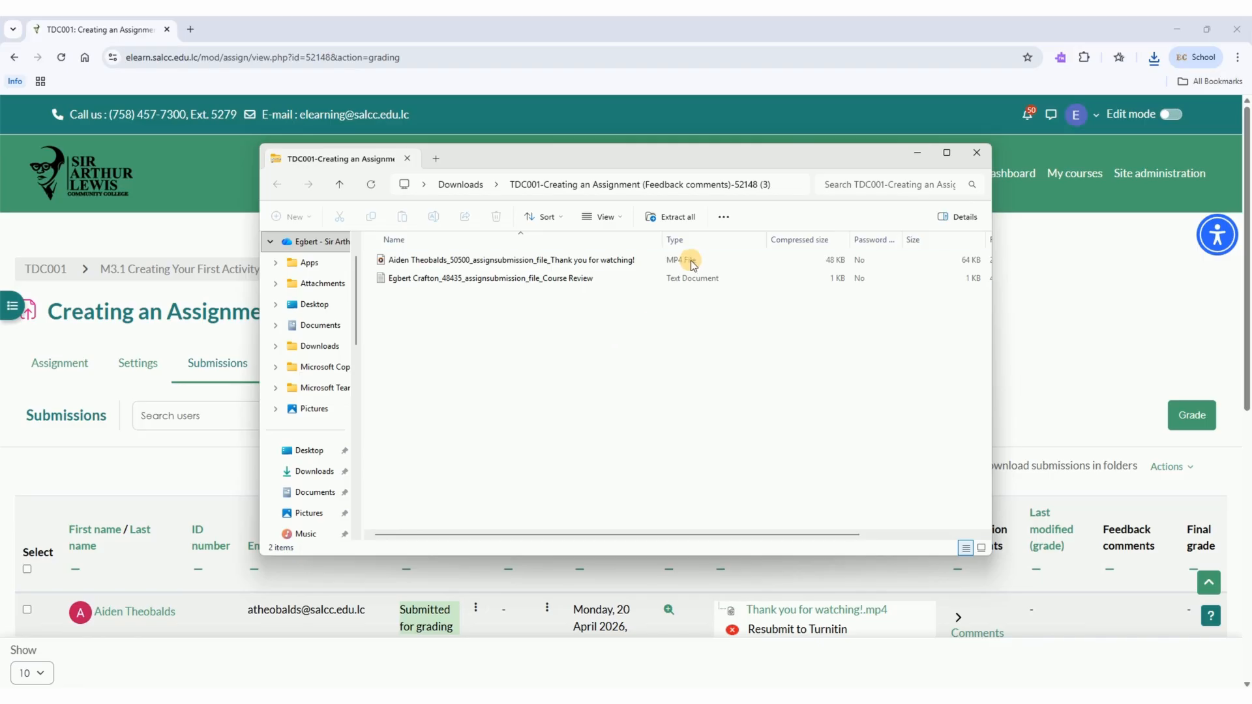
left_click(976, 153)
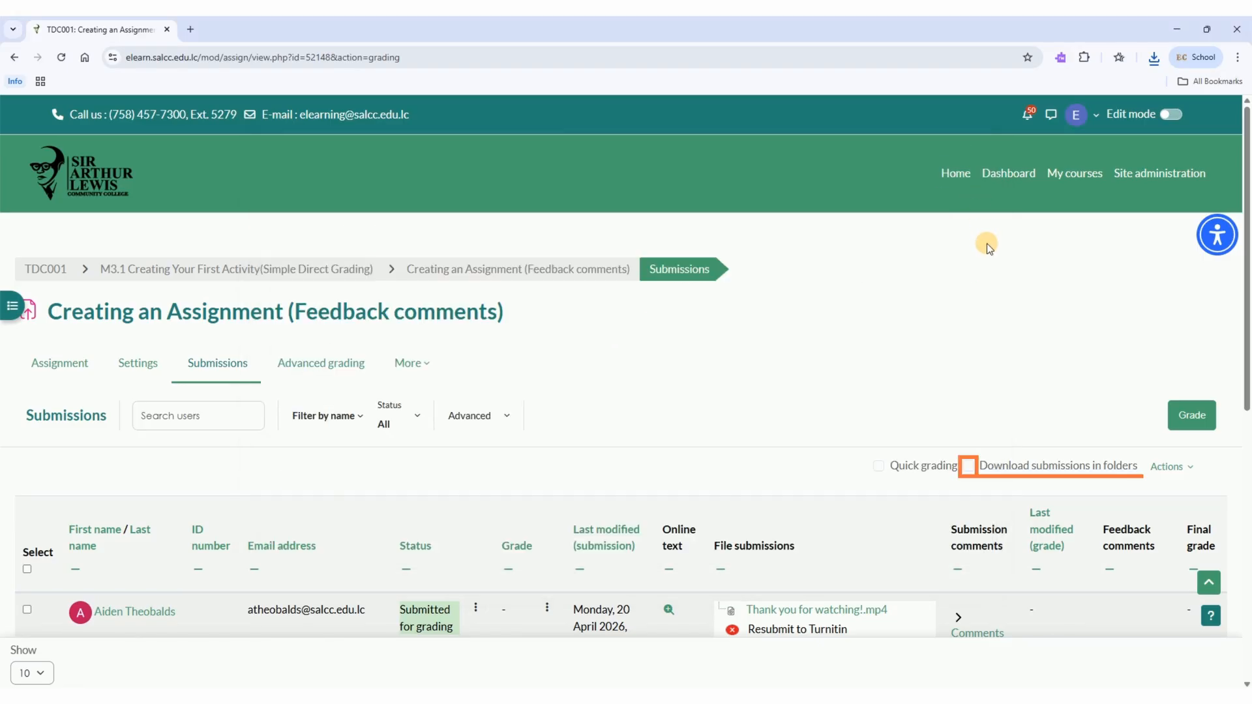
Enable downloading submissions in folders and download all submissions again as a ZIP archive
left_click(968, 467)
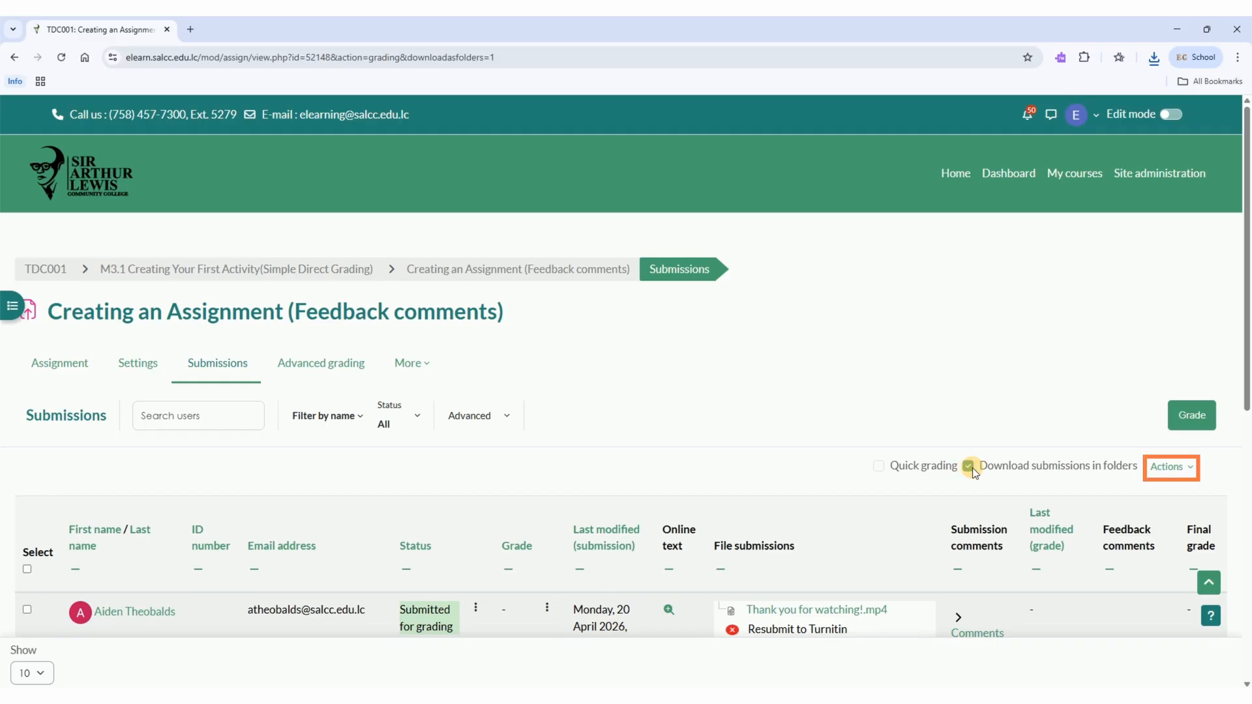
left_click(1167, 467)
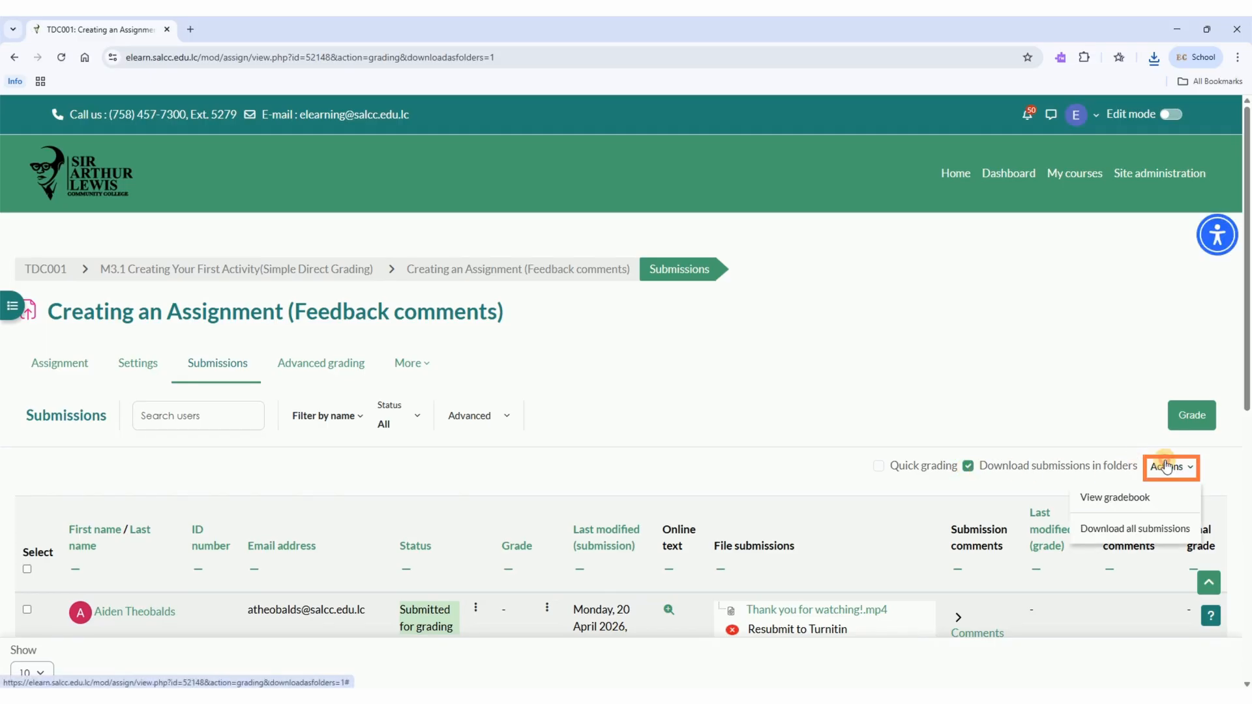
left_click(1146, 522)
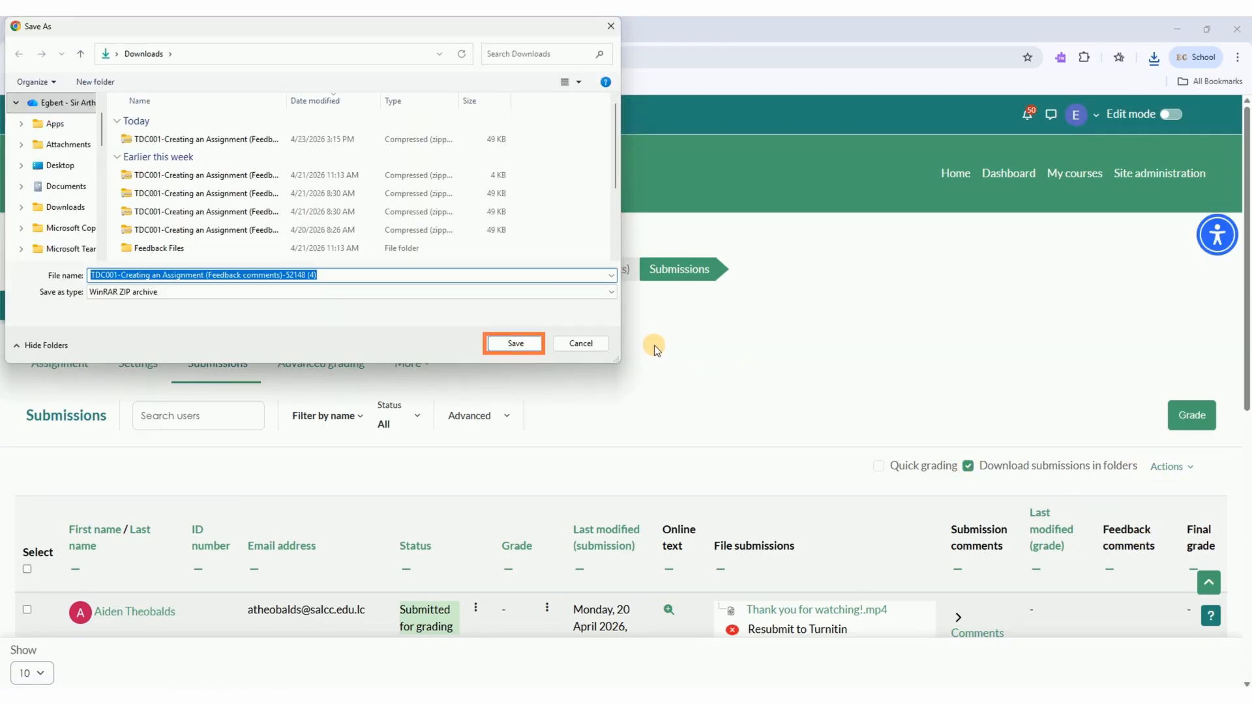
left_click(514, 342)
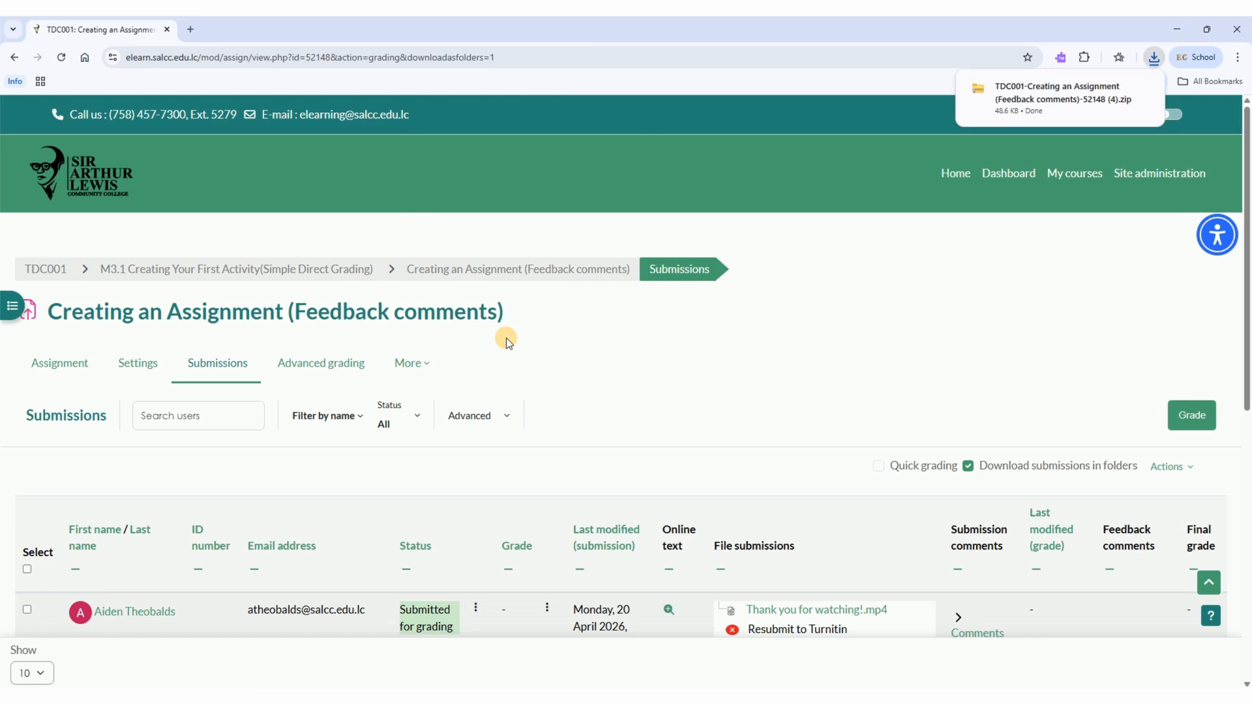
Open the new ZIP archive, widen the name column to read the folder names, and open the second student's folder
left_click(1095, 116)
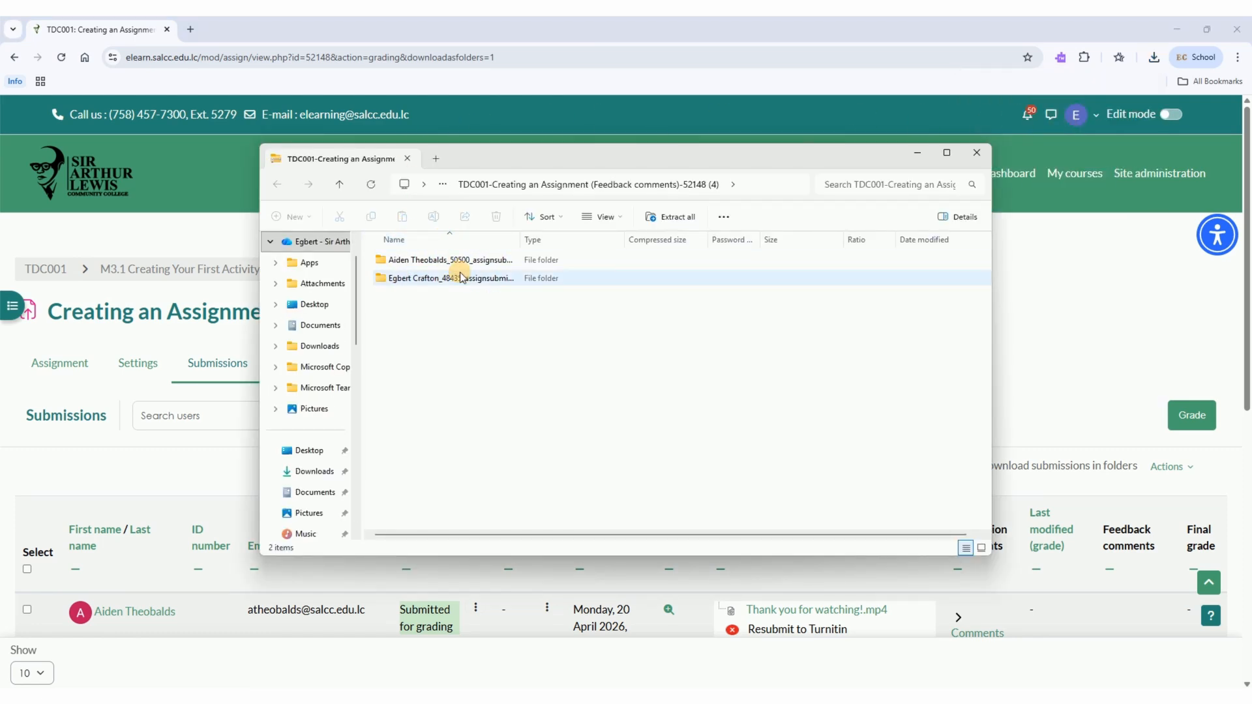
left_click_drag(520, 240, 627, 247)
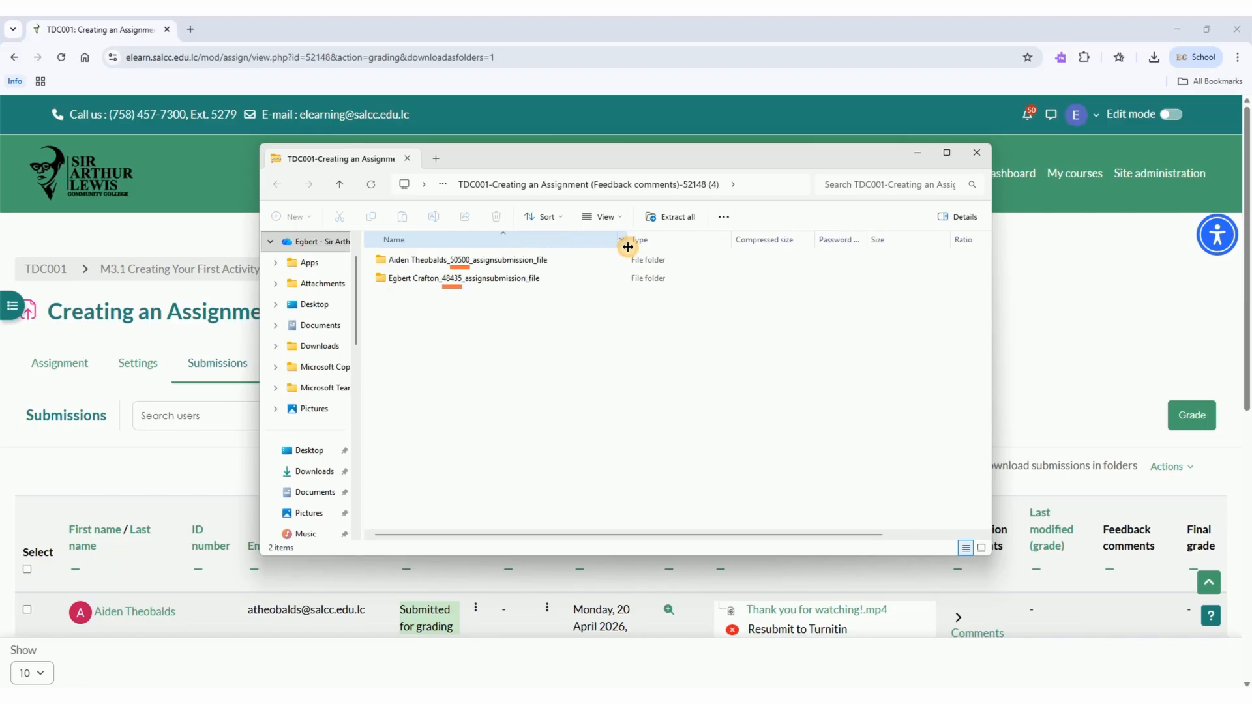
double_click(502, 279)
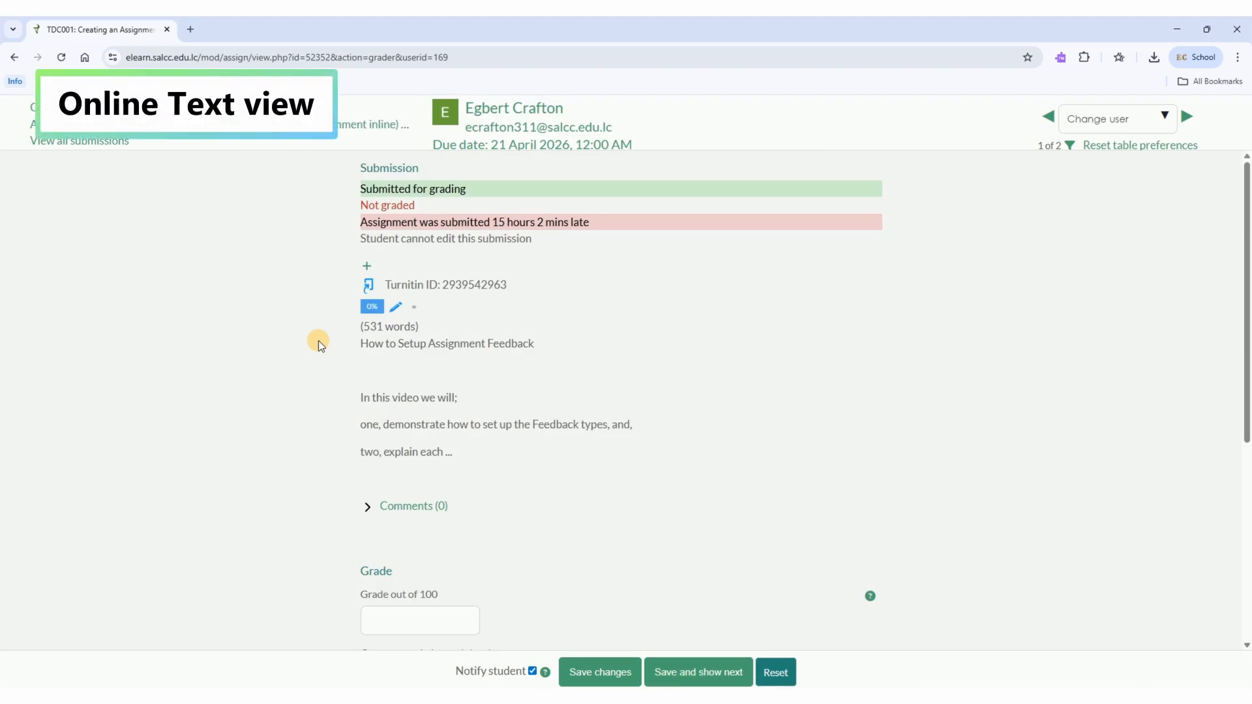
Expand the student's online text submission to its full text, read through it, and collapse it to the summary
left_click(366, 265)
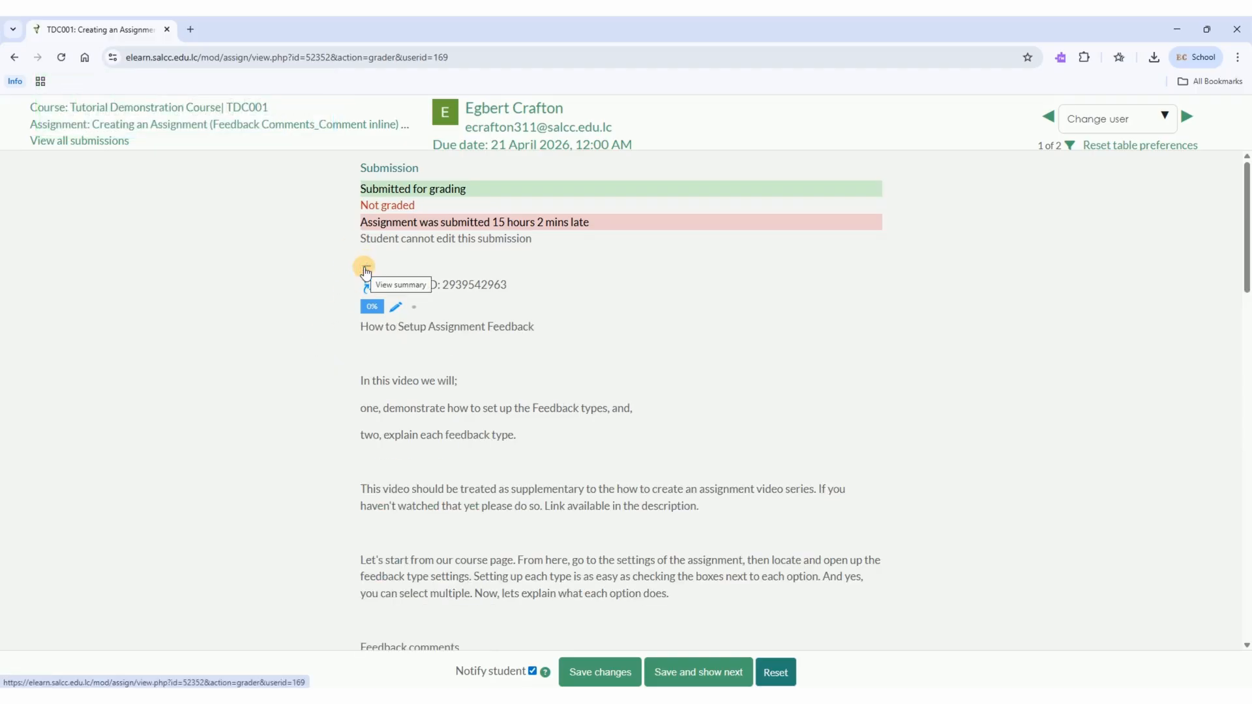
scroll(464, 344, "down", 10)
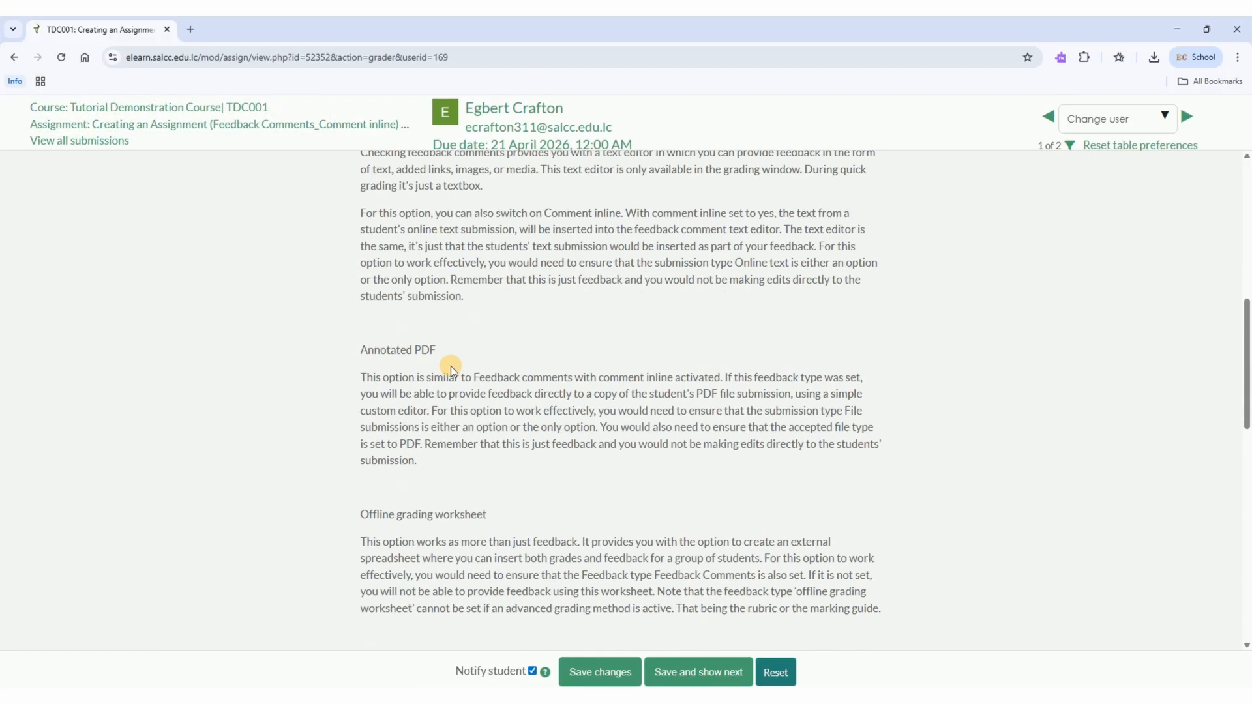
scroll(450, 365, "up", 10)
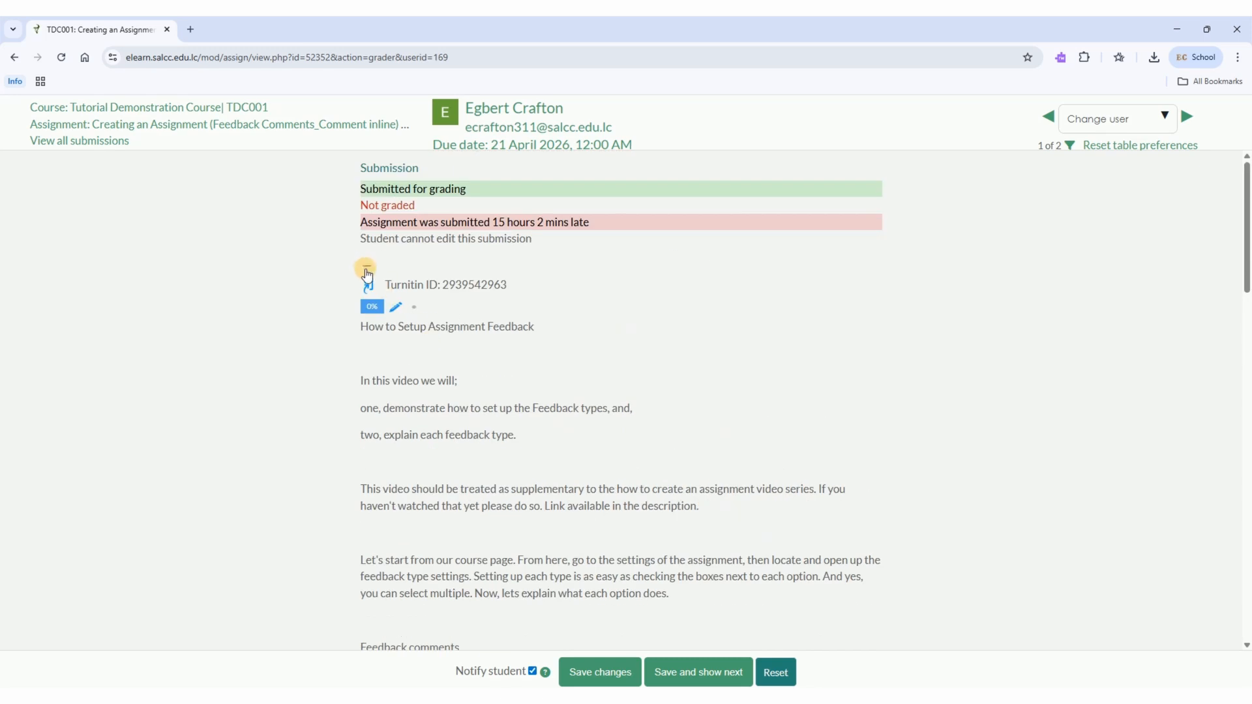
left_click(366, 266)
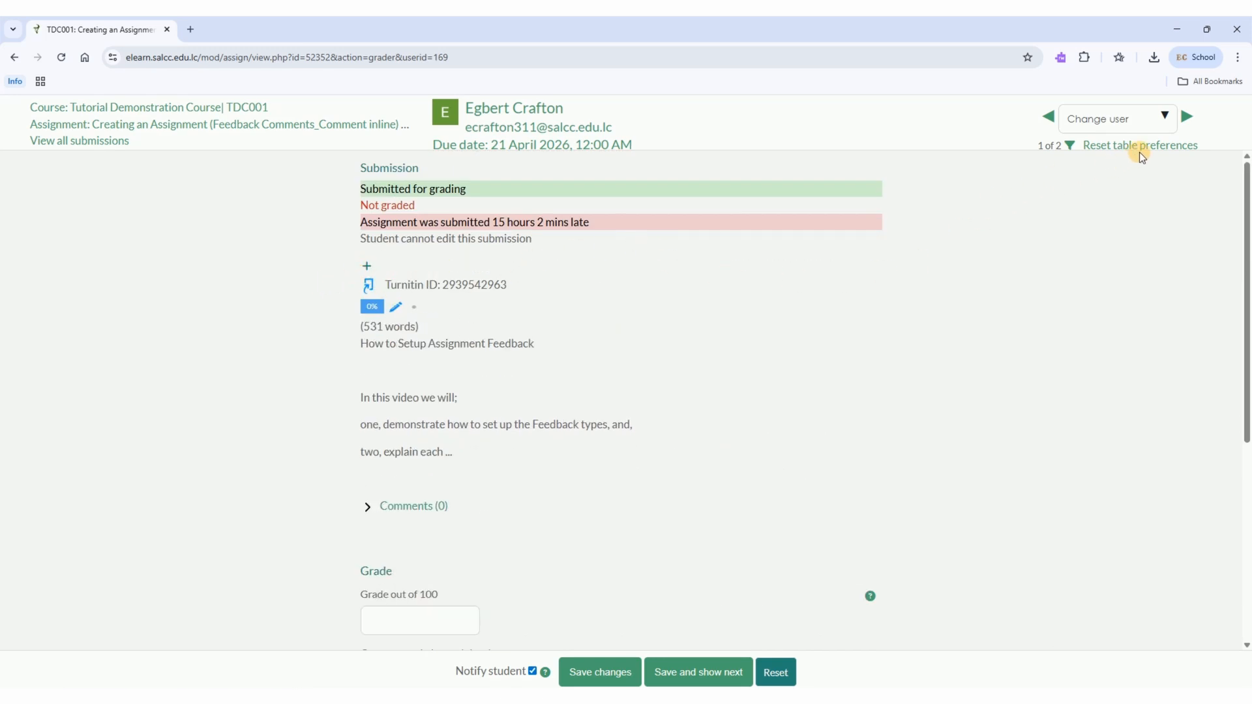
Move between the two students' submissions with the next, user selection and previous controls, ending on the first student
left_click(1188, 117)
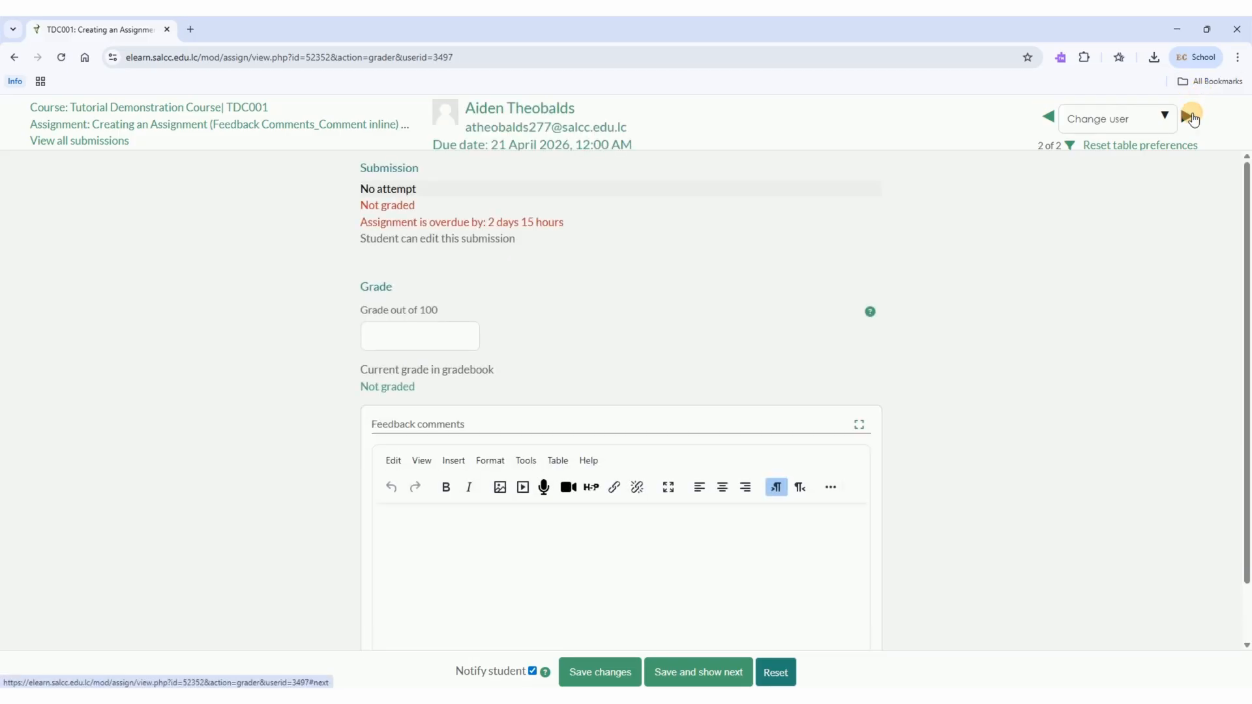
left_click(1191, 118)
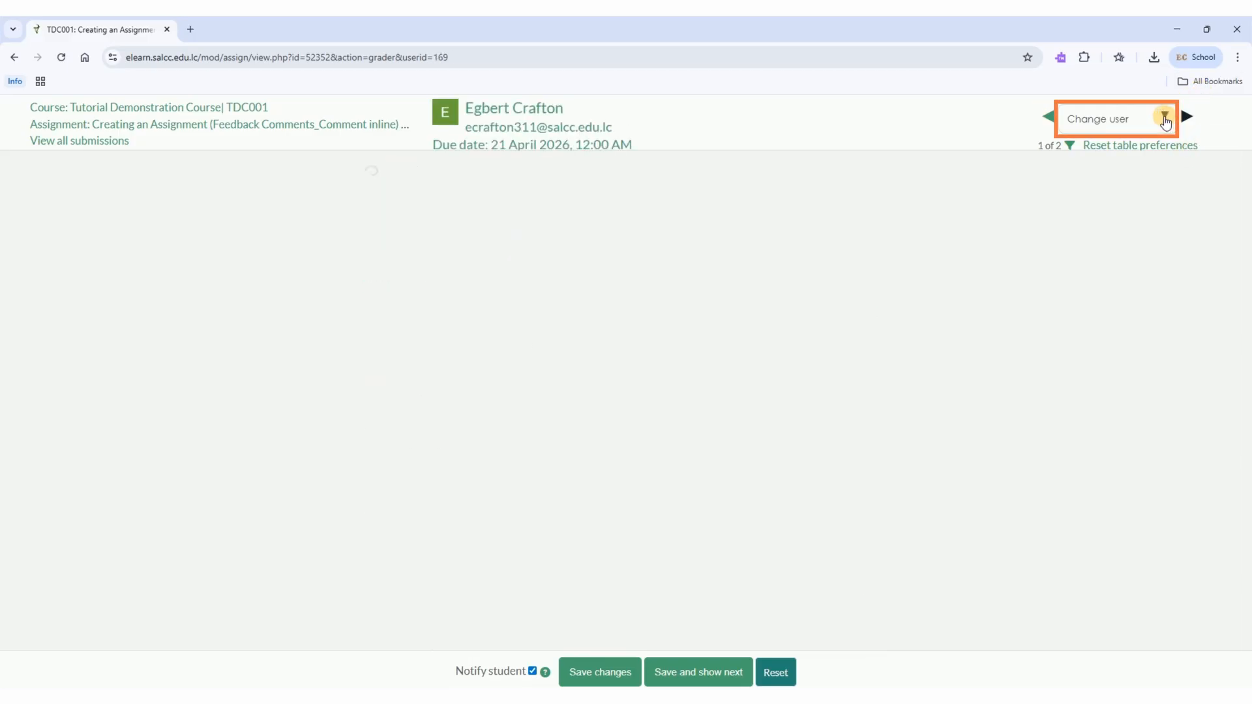
left_click(1165, 118)
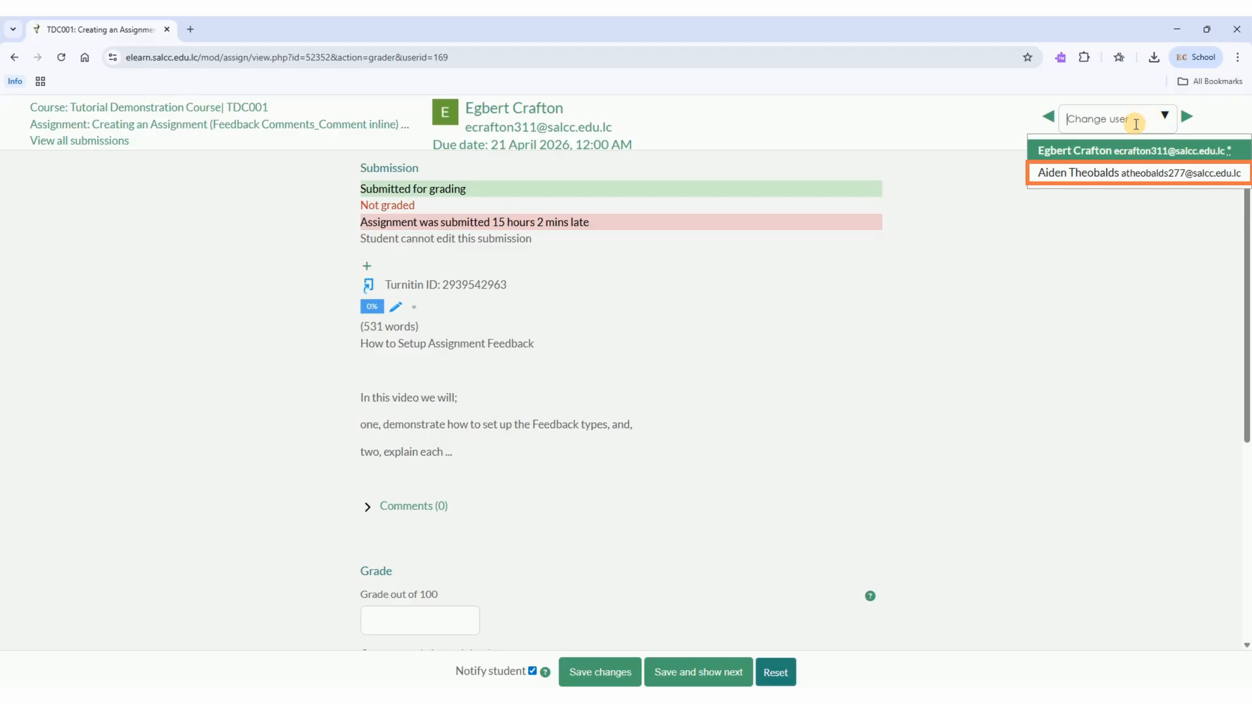
left_click(1104, 173)
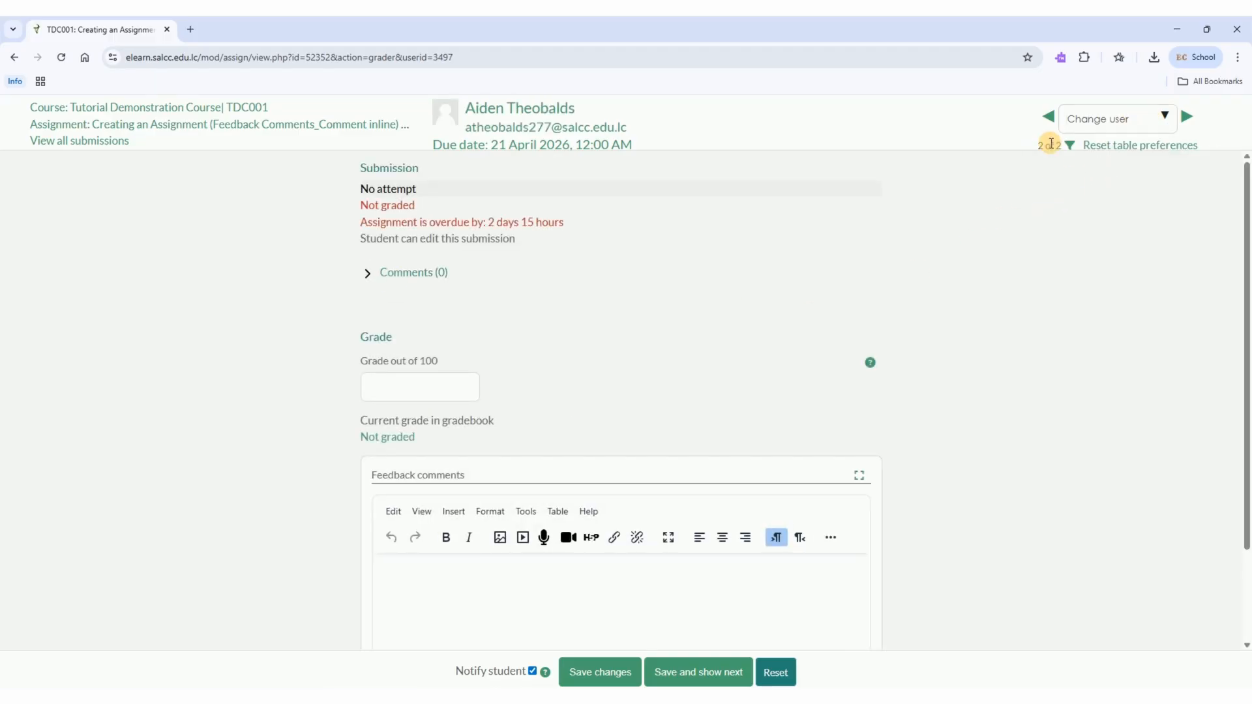
left_click(1049, 116)
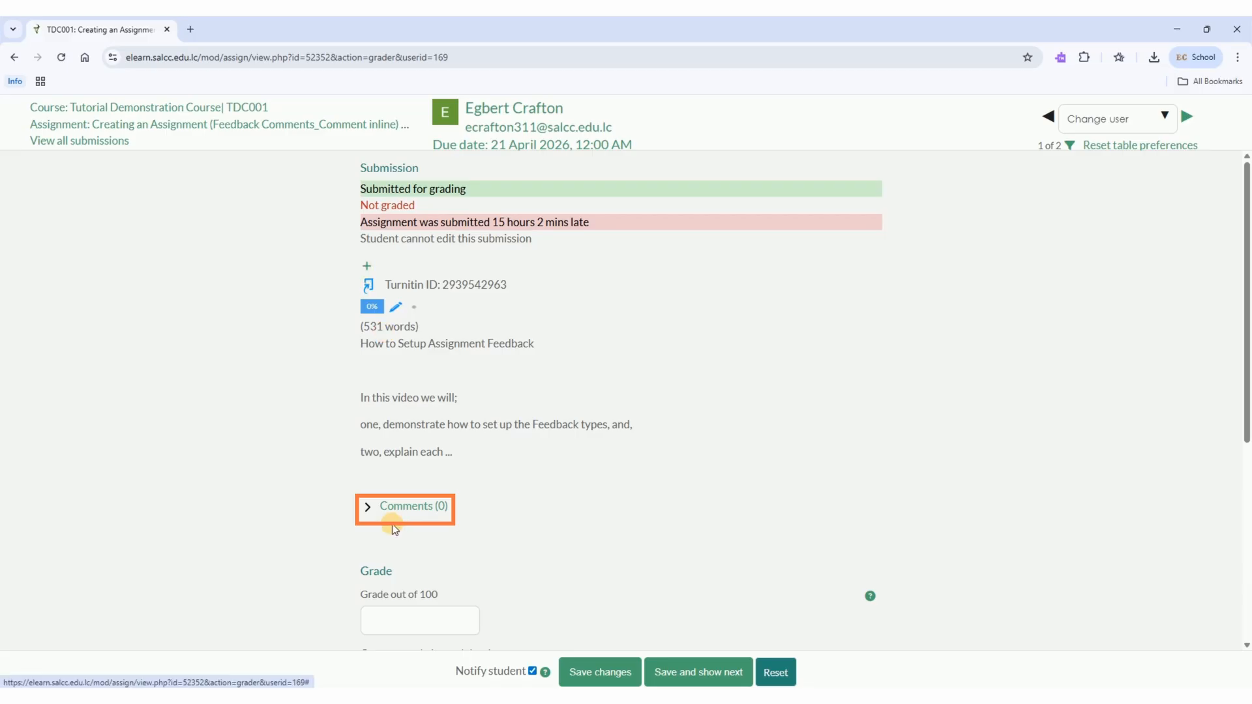
Expand the submission comments for the first student and save the comment "Very nice"
left_click(367, 507)
type("Very n")
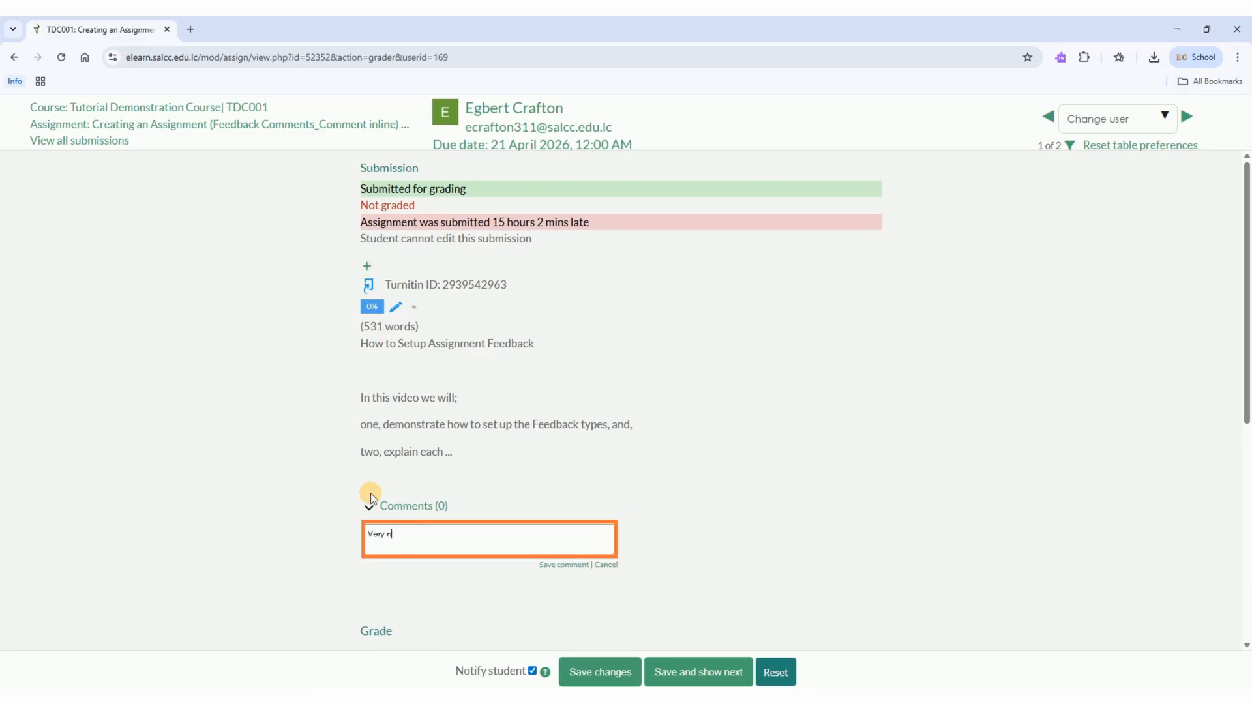
type("ice")
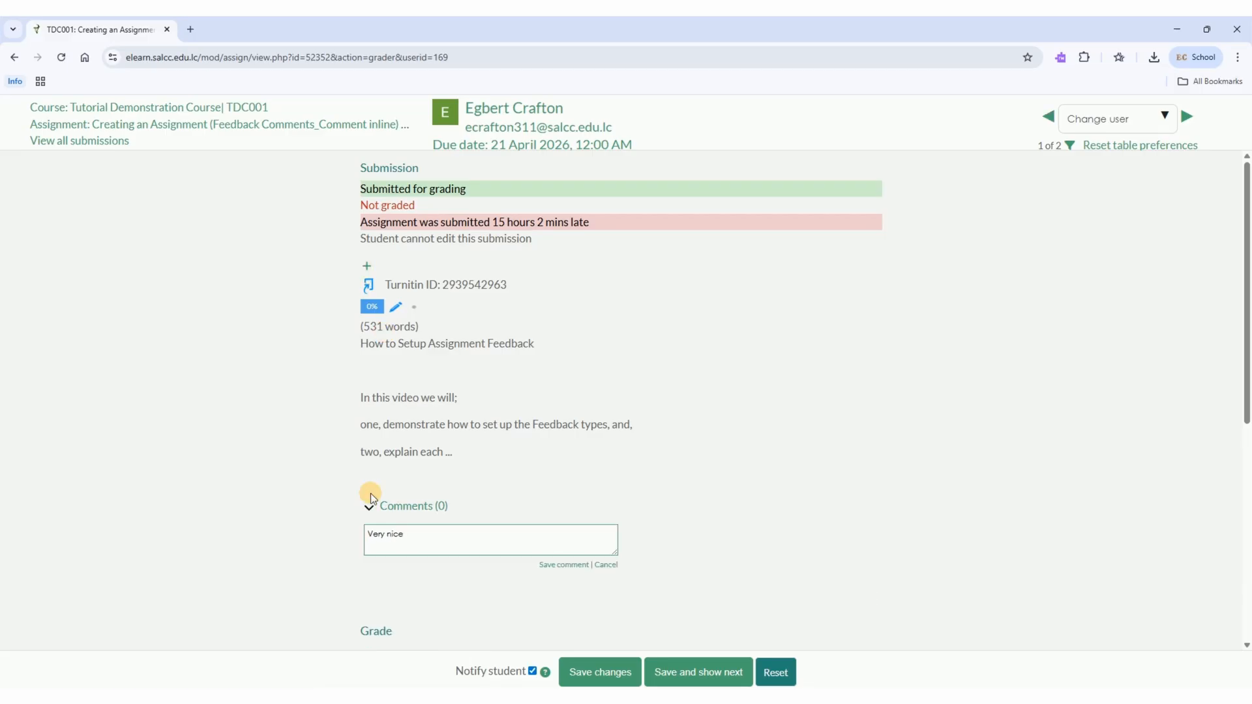
left_click(553, 565)
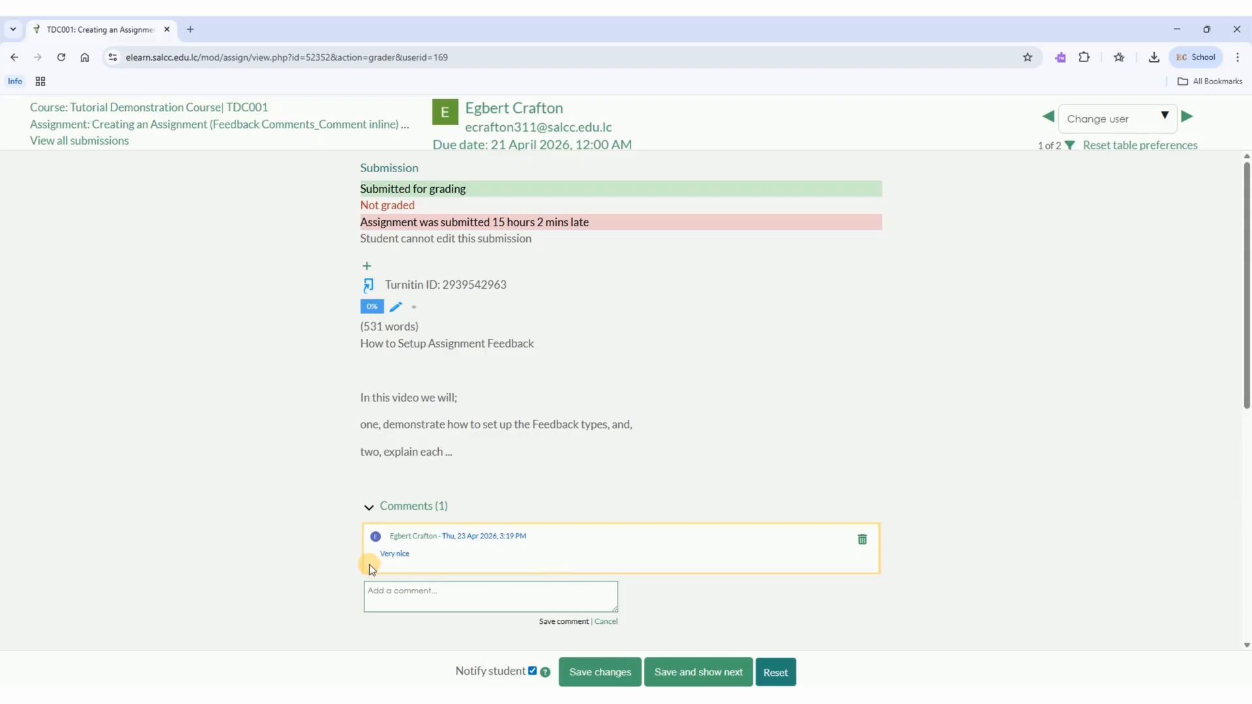
Set the student's grade out of 100 to 100 and save the changes
scroll(307, 539, "down", 2)
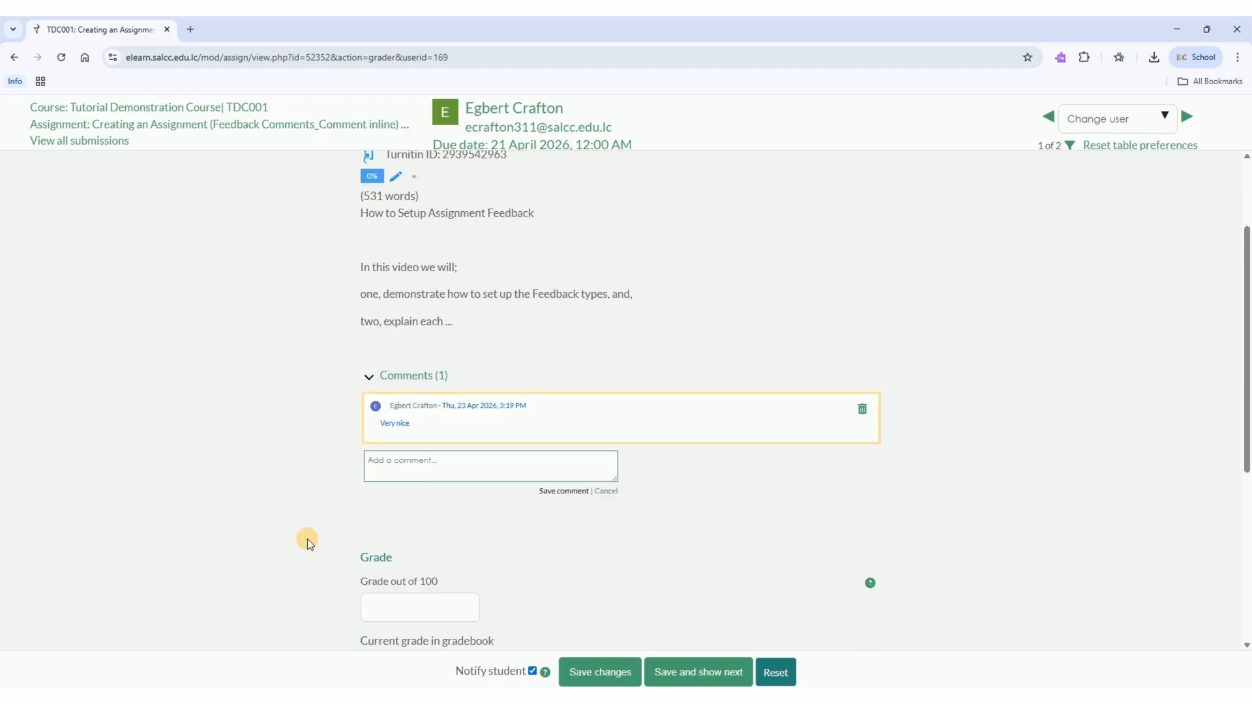
scroll(307, 539, "down", 3)
left_click(403, 410)
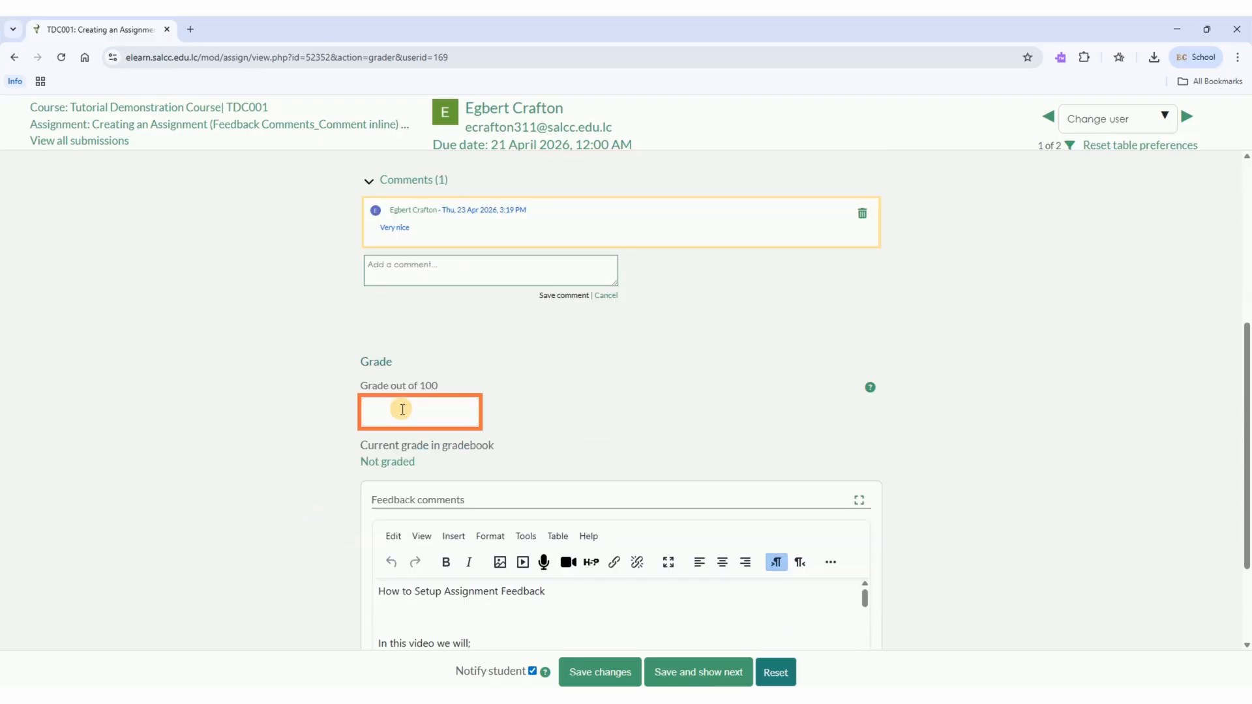
type("100")
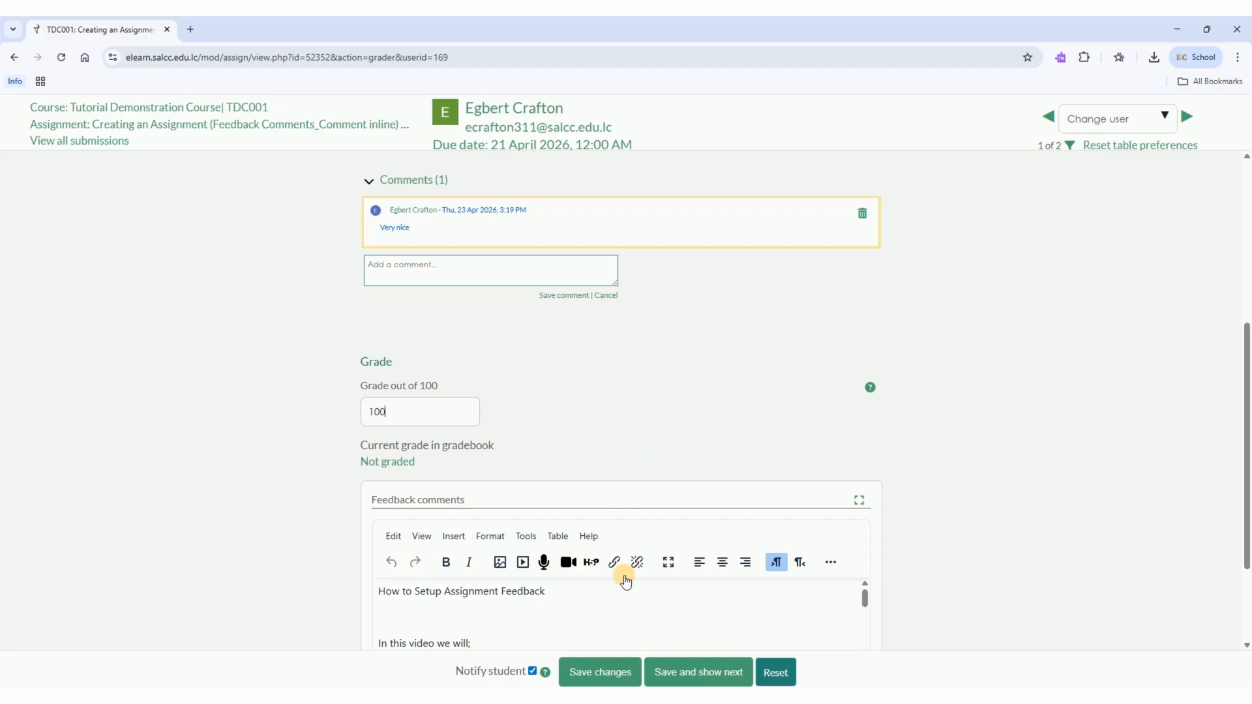
left_click(625, 672)
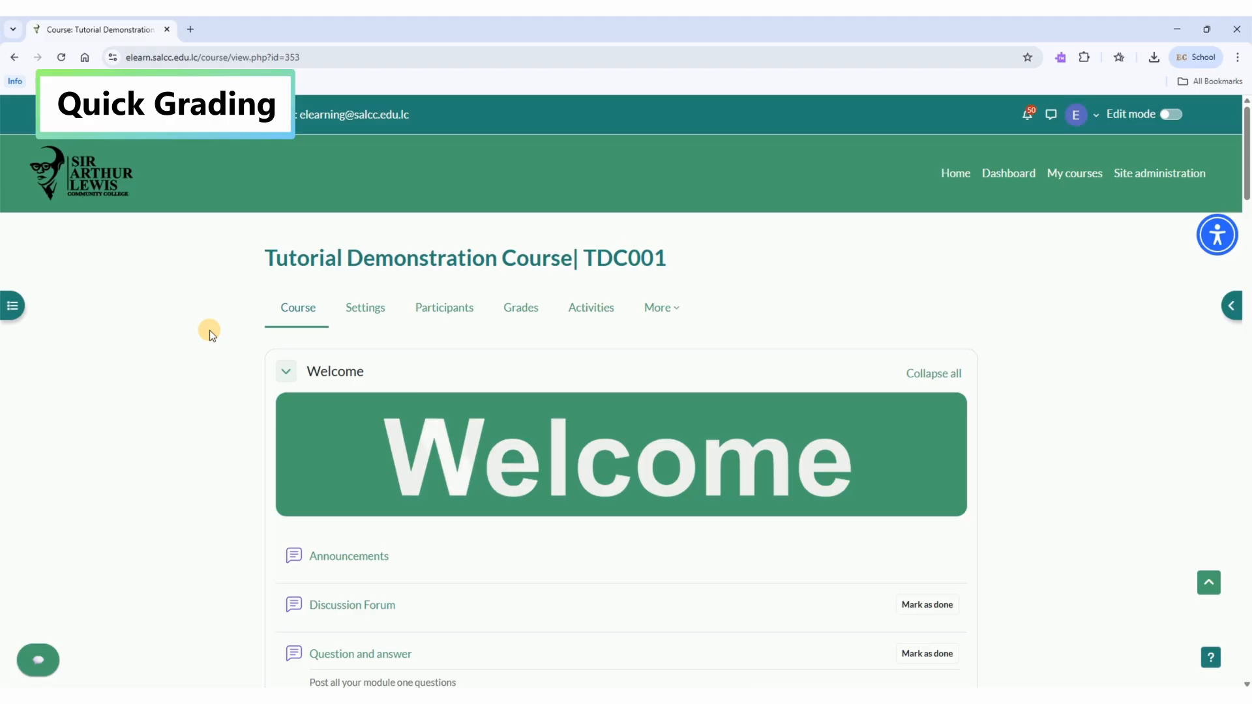
Open the submissions of "Creating an Assignment (Feedback comments)" in section M3.1 and enable quick grading
scroll(209, 330, "down", 5)
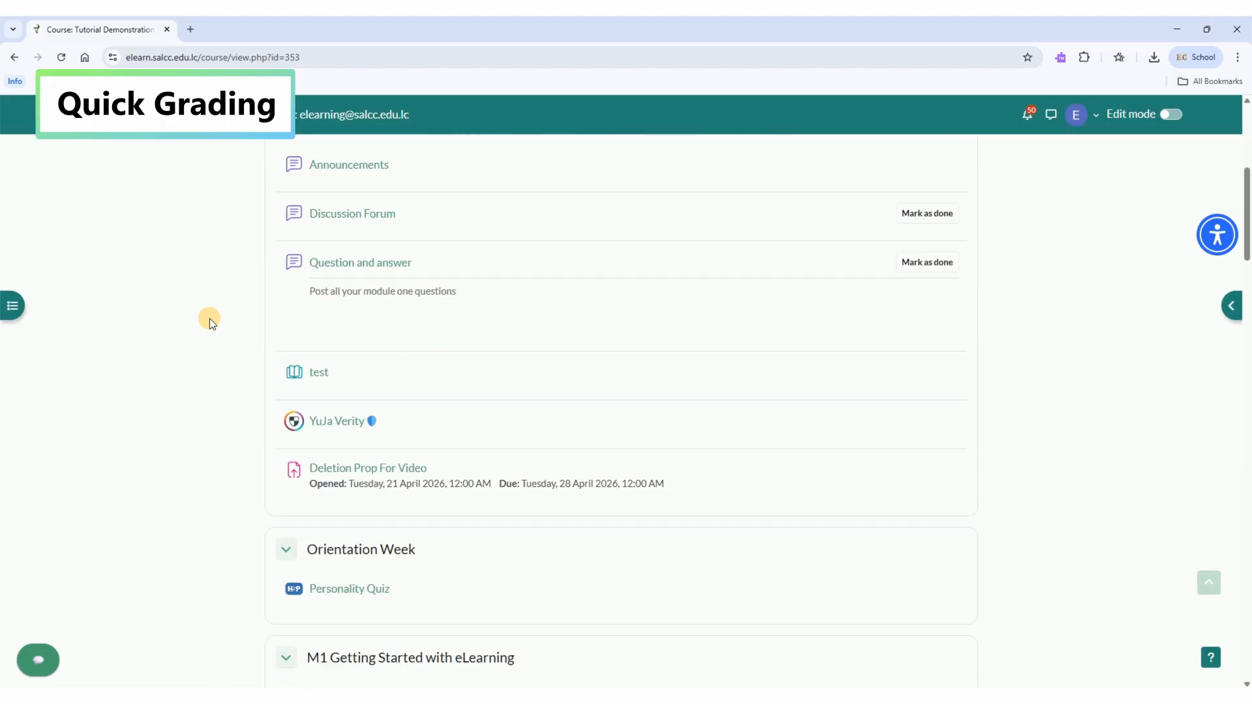
scroll(212, 316, "down", 8)
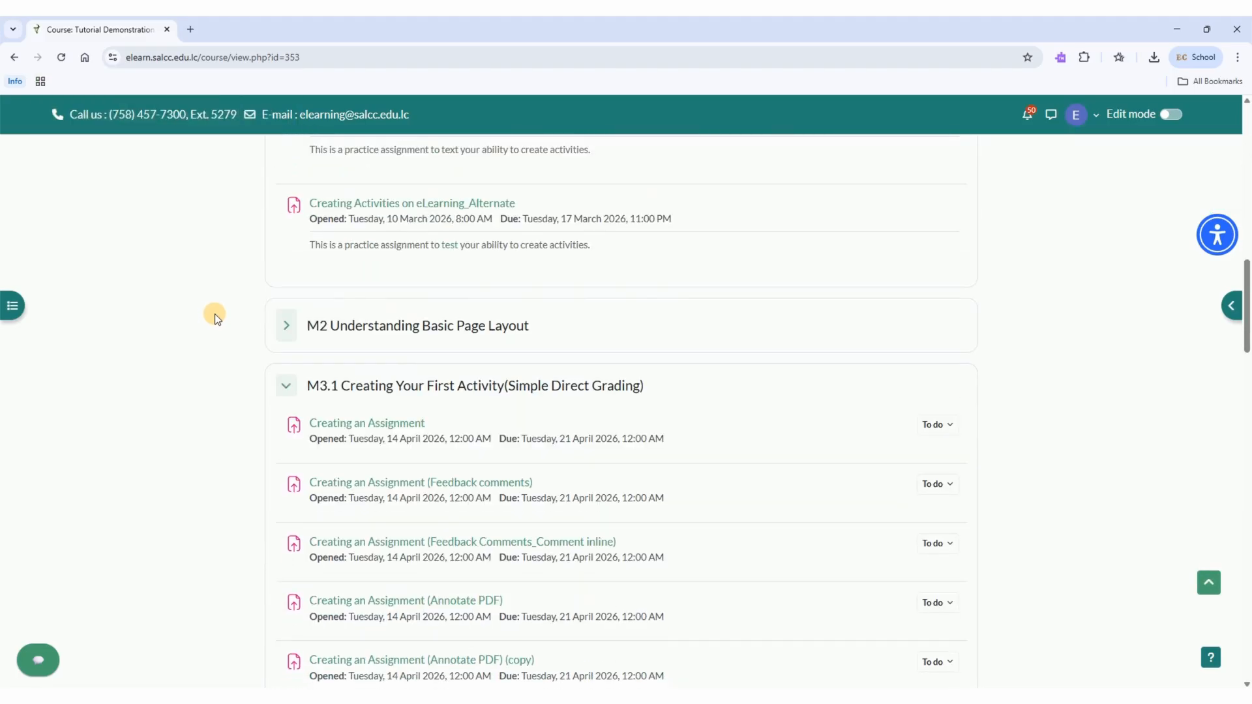
left_click(332, 482)
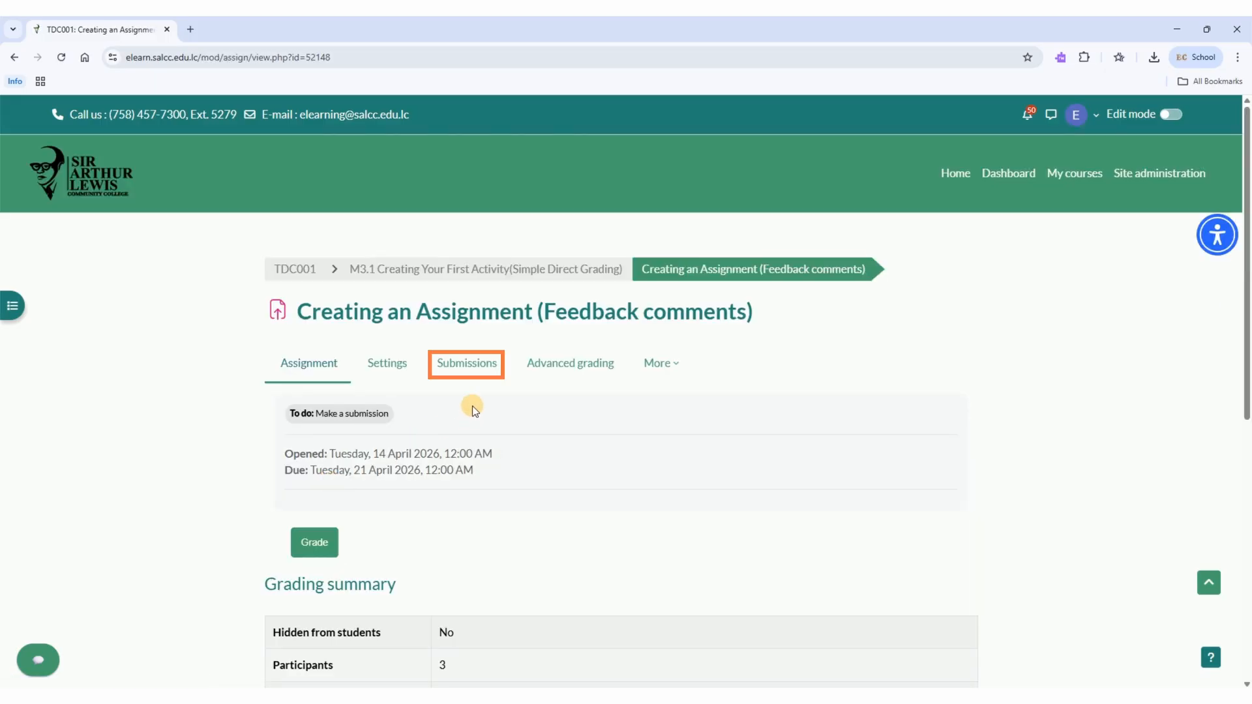
left_click(486, 368)
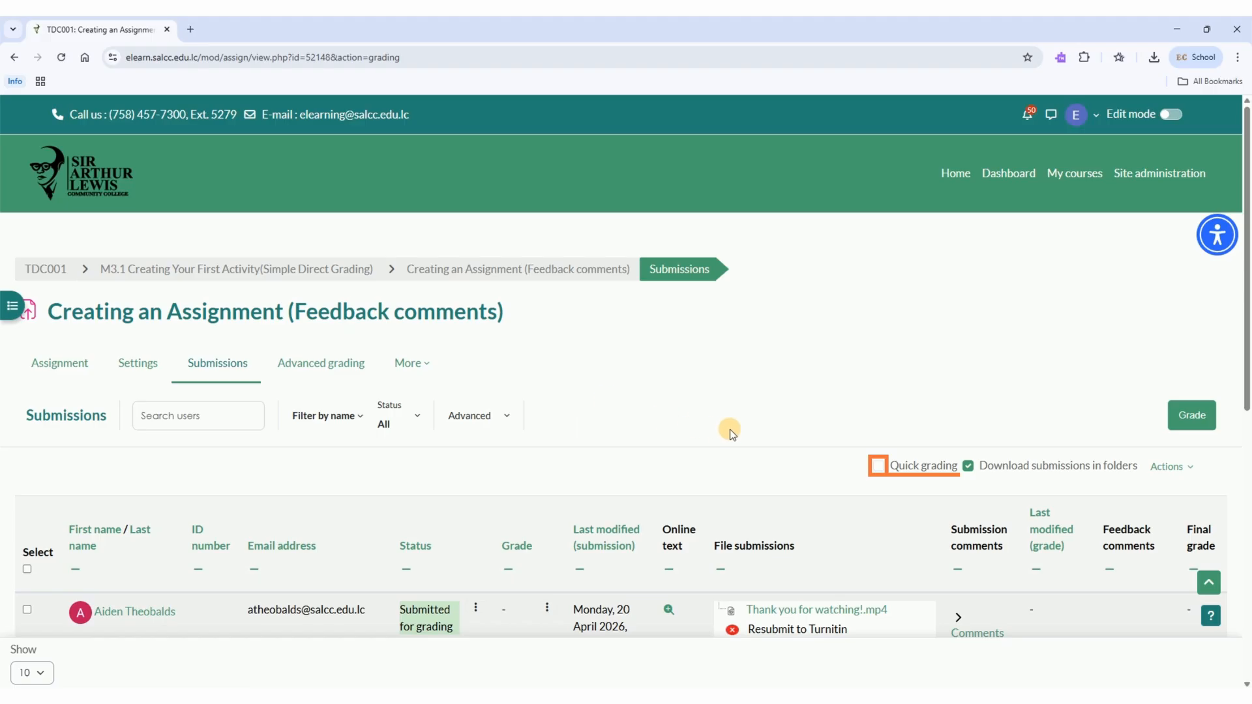
left_click(879, 465)
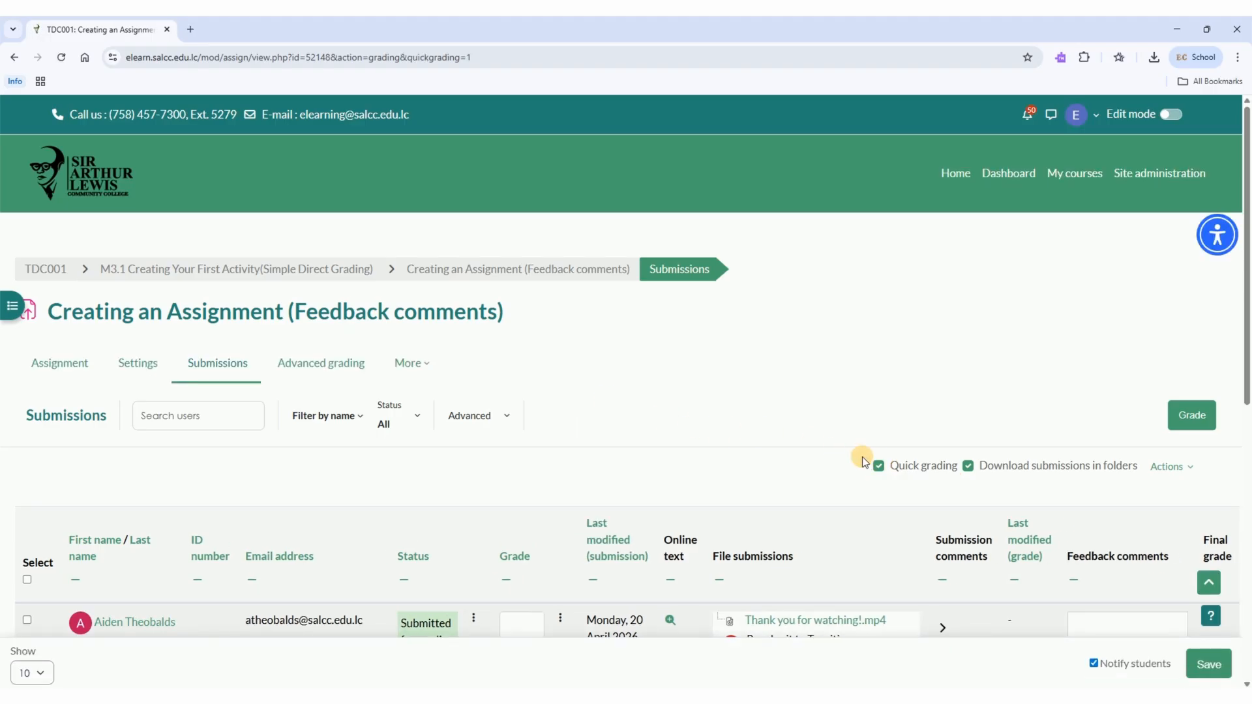
Enter the grade 75 and the feedback comment "Good effort" in the second student's row of the submissions table
scroll(844, 437, "down", 3)
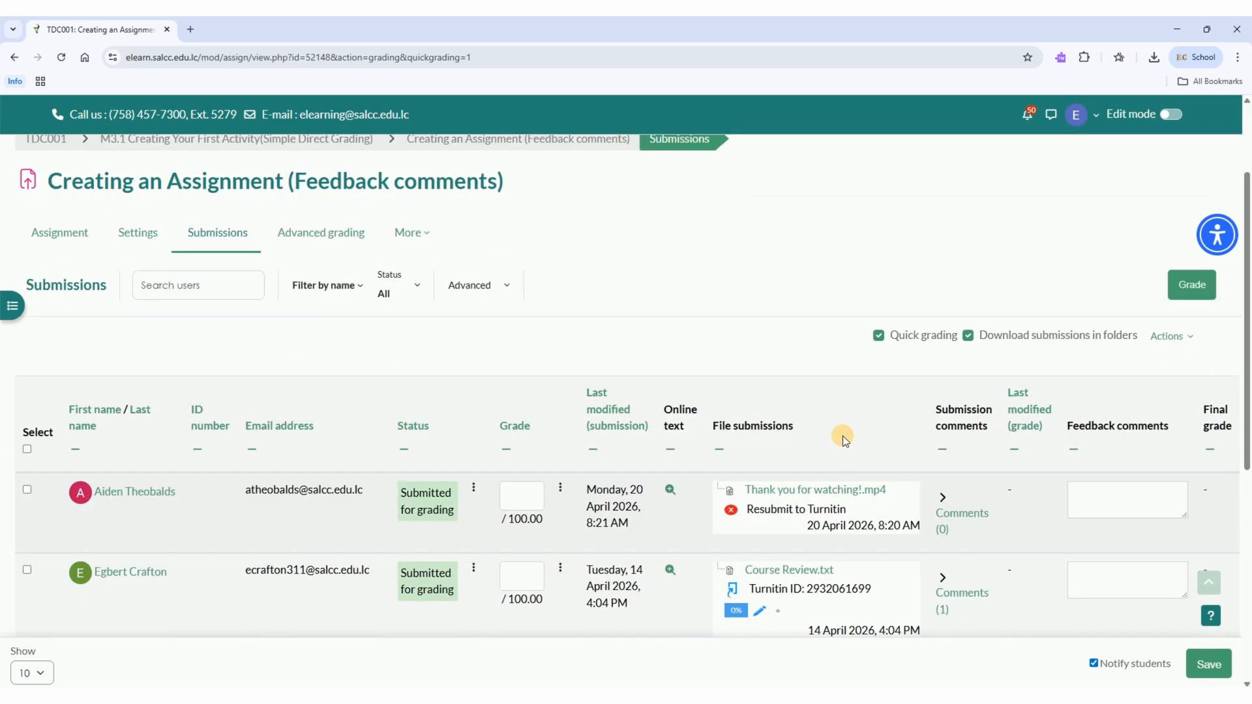
scroll(526, 287, "down", 1)
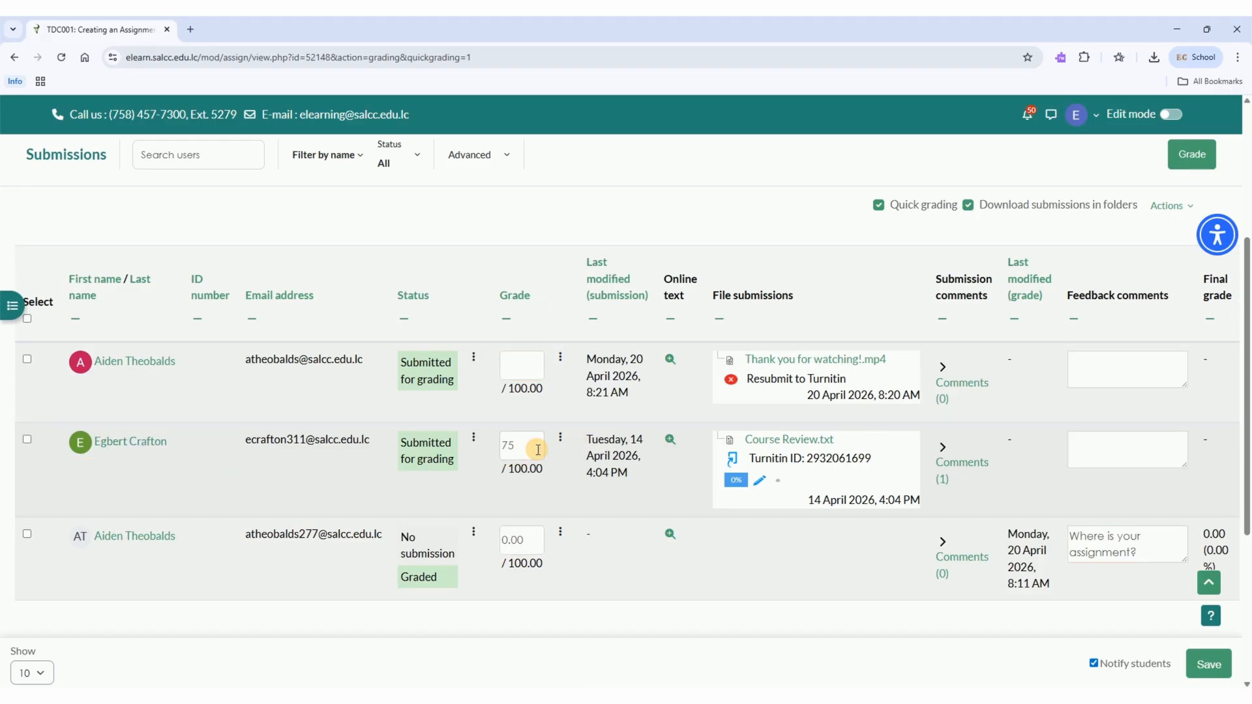
left_click(1085, 445)
type("Good effort")
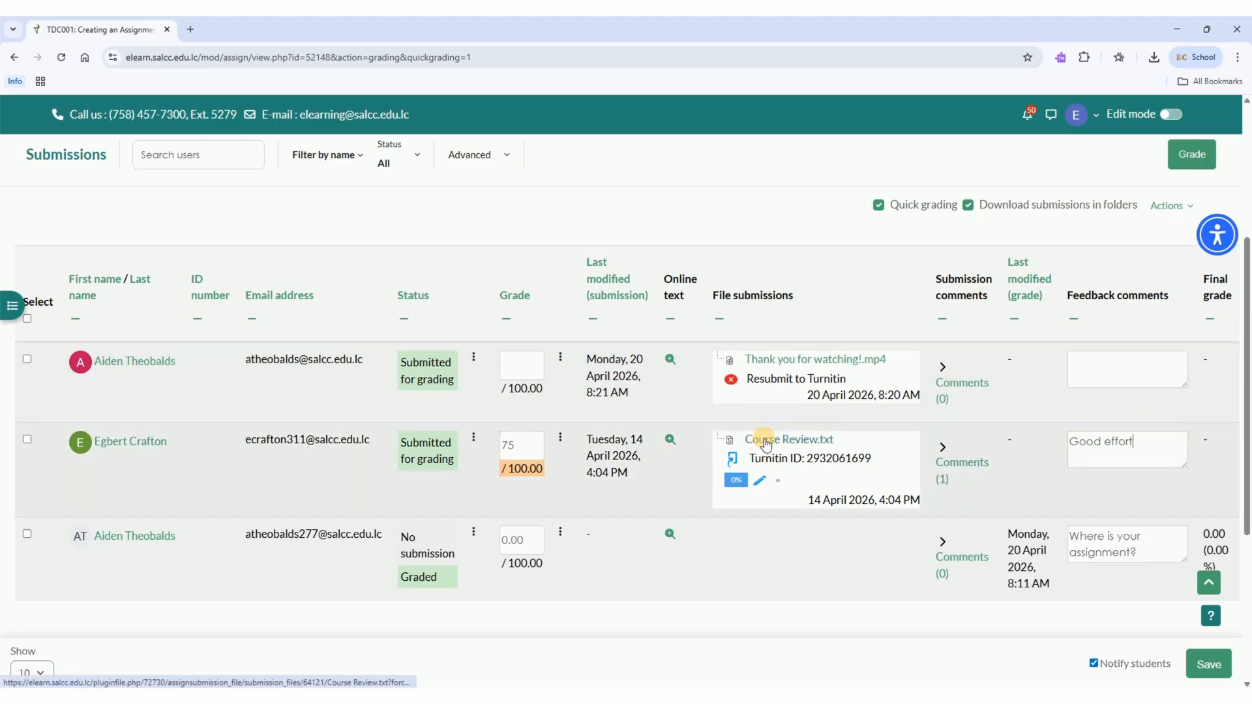
Check the available submission actions, then save the quick grading changes and return to the submissions table
left_click(1185, 207)
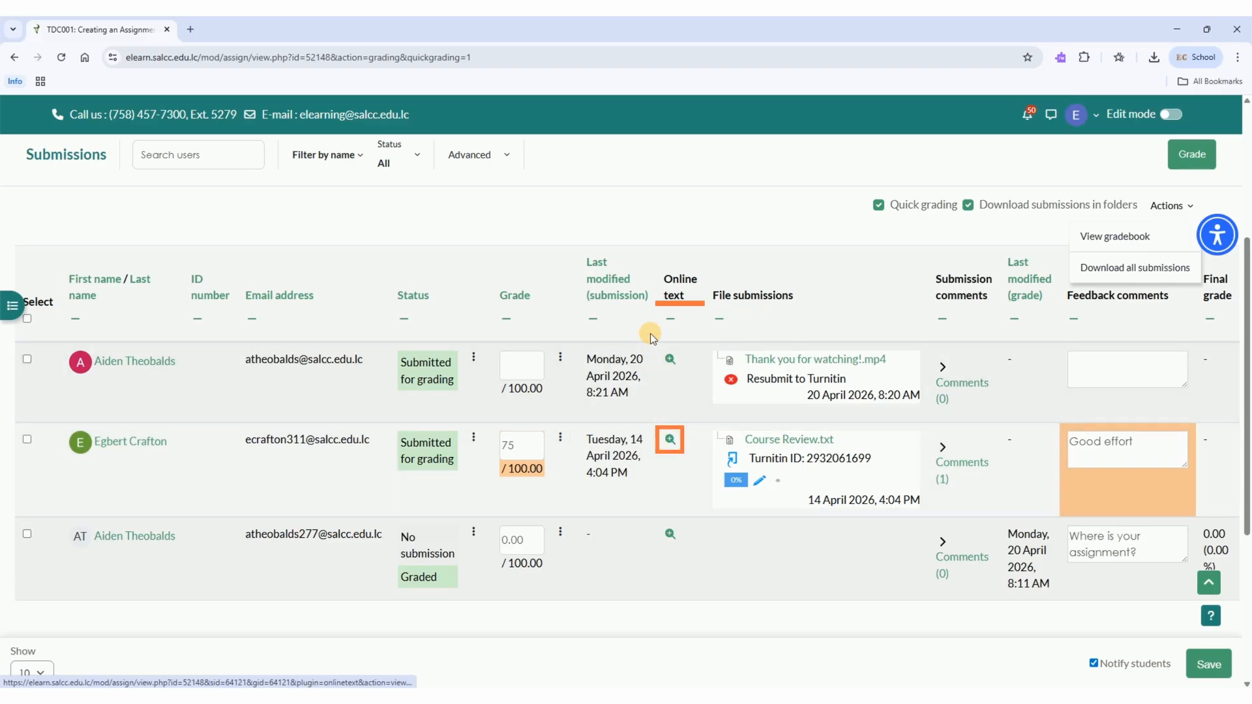
left_click(898, 260)
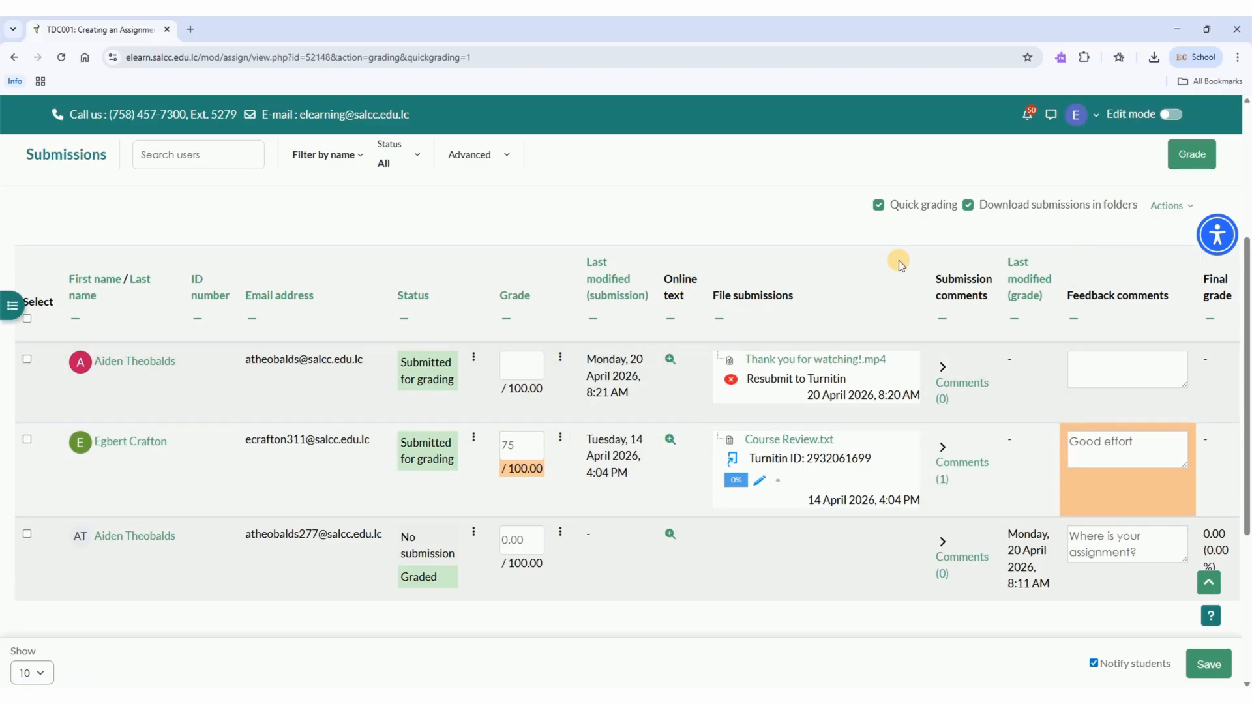
left_click(1208, 665)
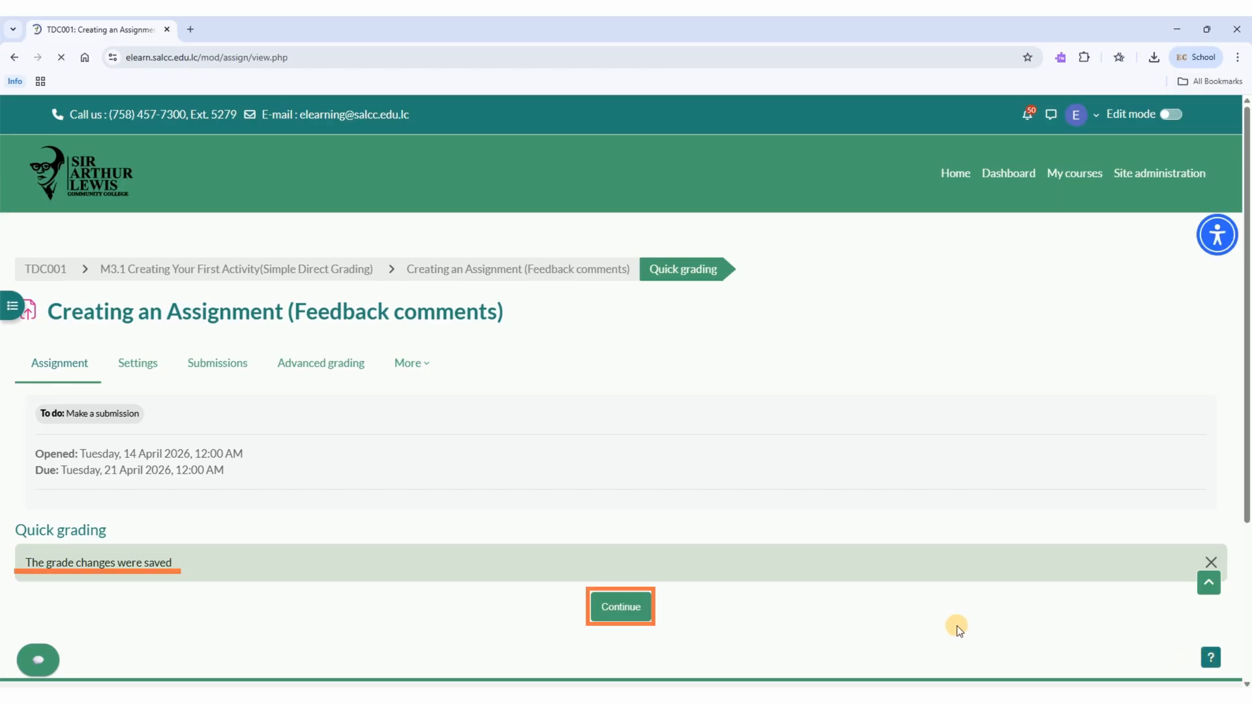
left_click(621, 606)
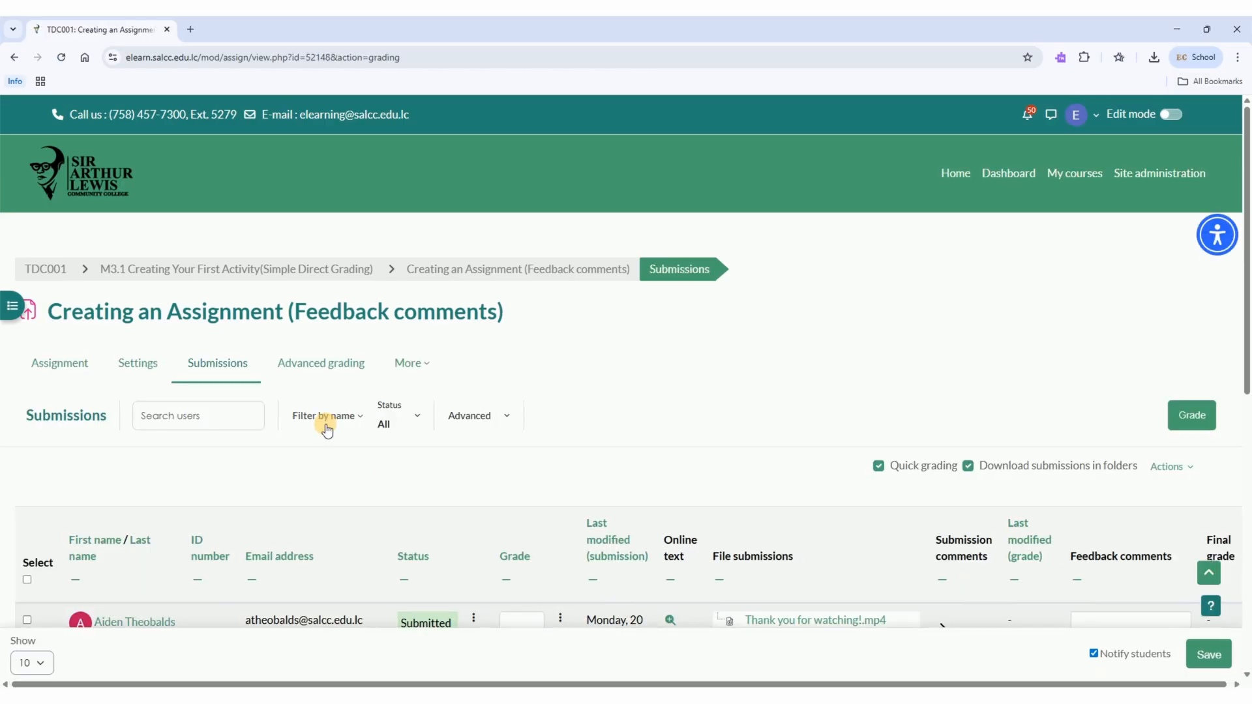
Return to the TDC001 course, open its activities overview and expand the Assignments list to its grading actions
left_click(42, 267)
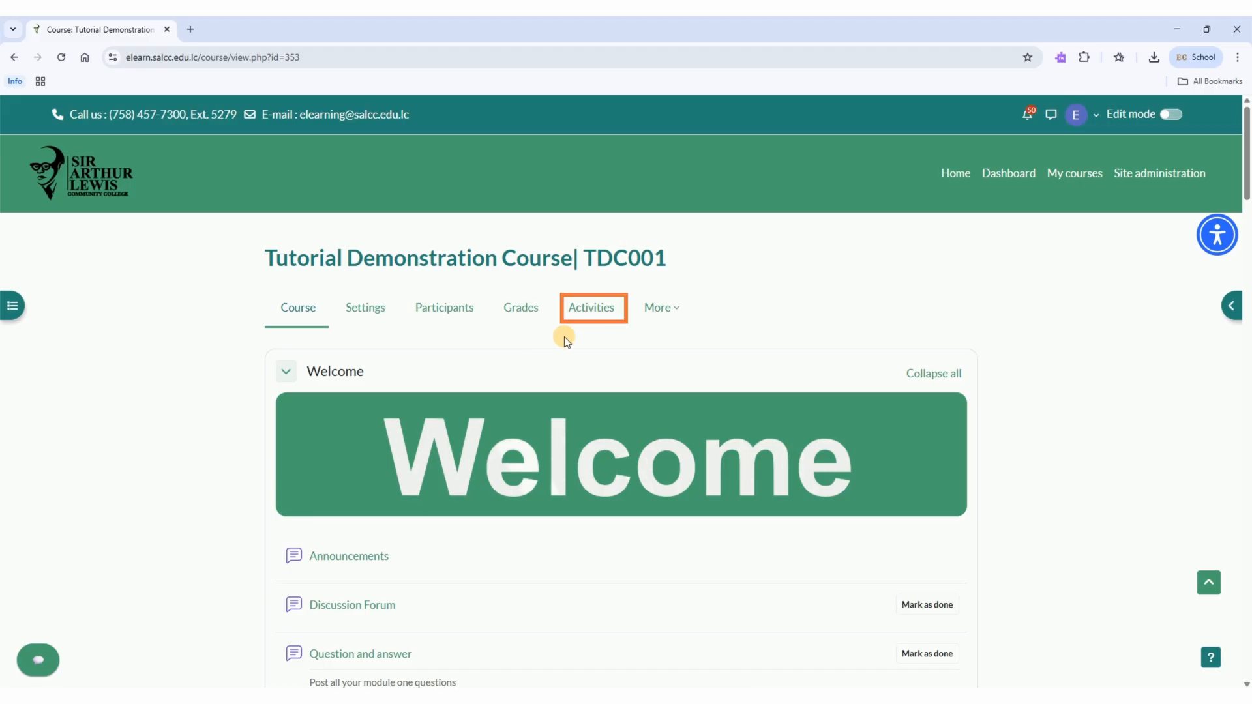
left_click(592, 309)
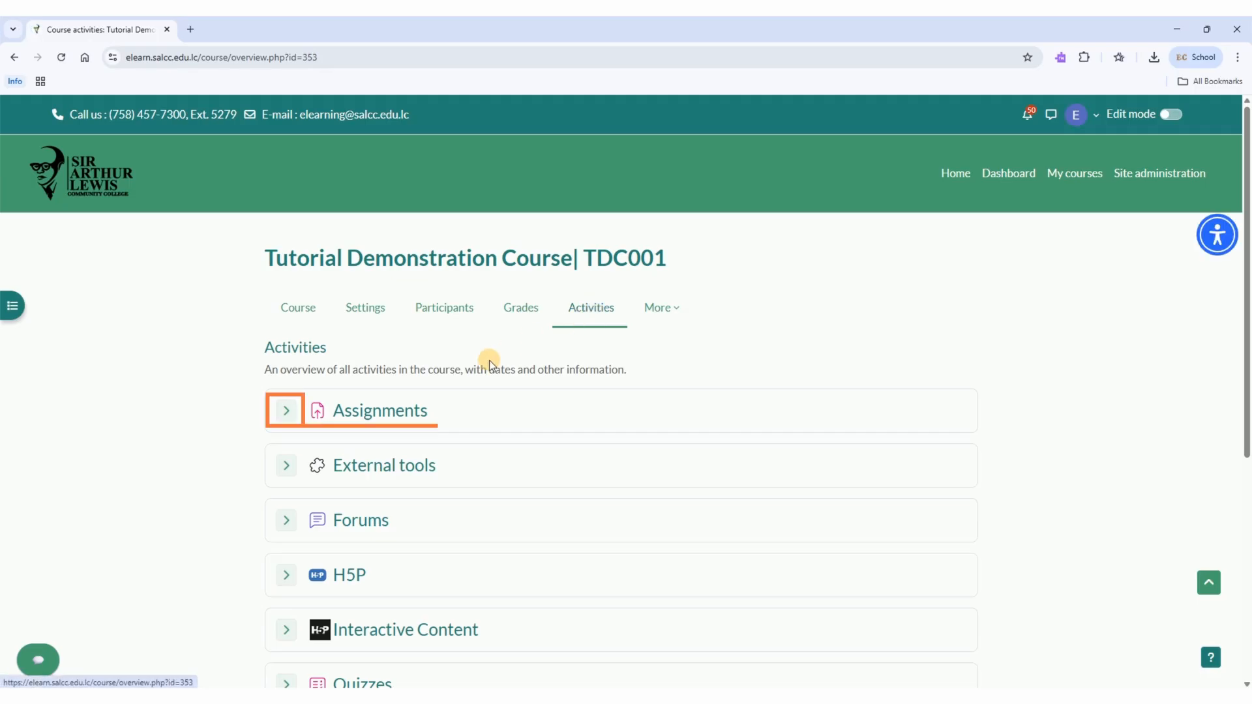
left_click(286, 411)
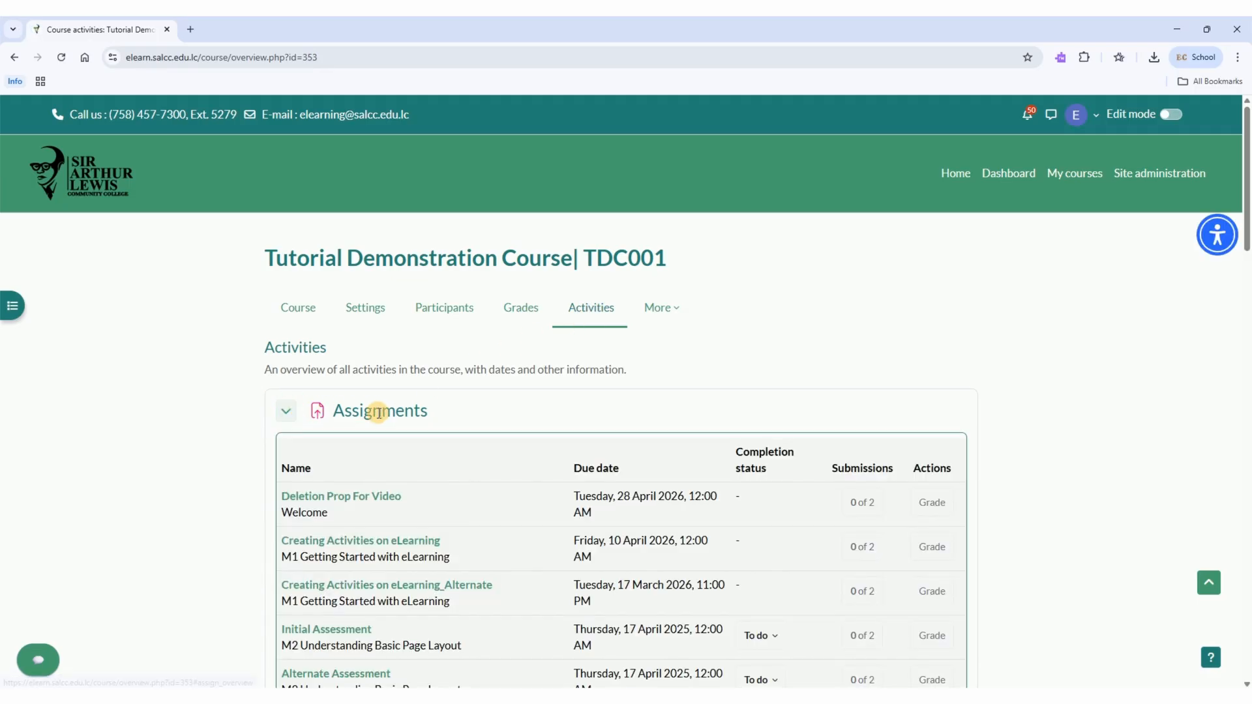
scroll(834, 299, "down", 4)
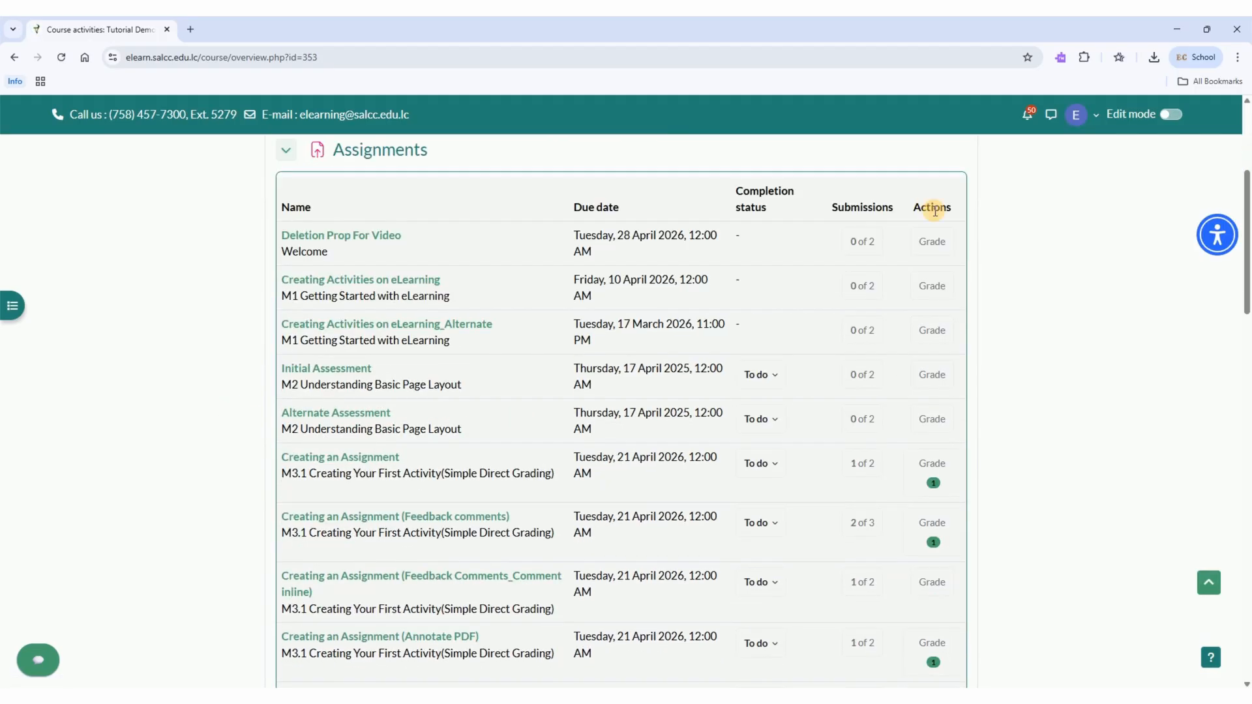